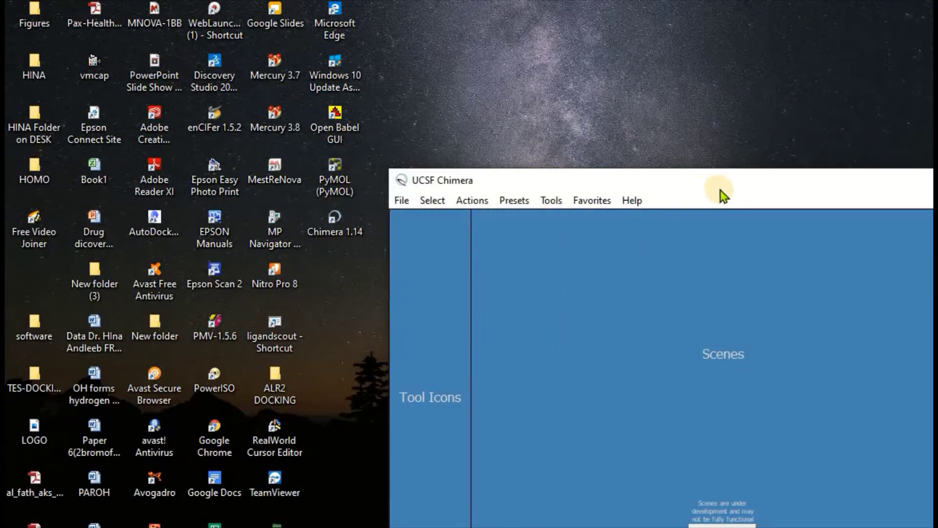
- Open the structure file 1us0.pdb from the Desktop's ALR2 DOCKING folder, with the file type limited to PDB
{"action": "left_click_drag", "start_coordinate": [673, 184], "coordinate": [330, 22]}
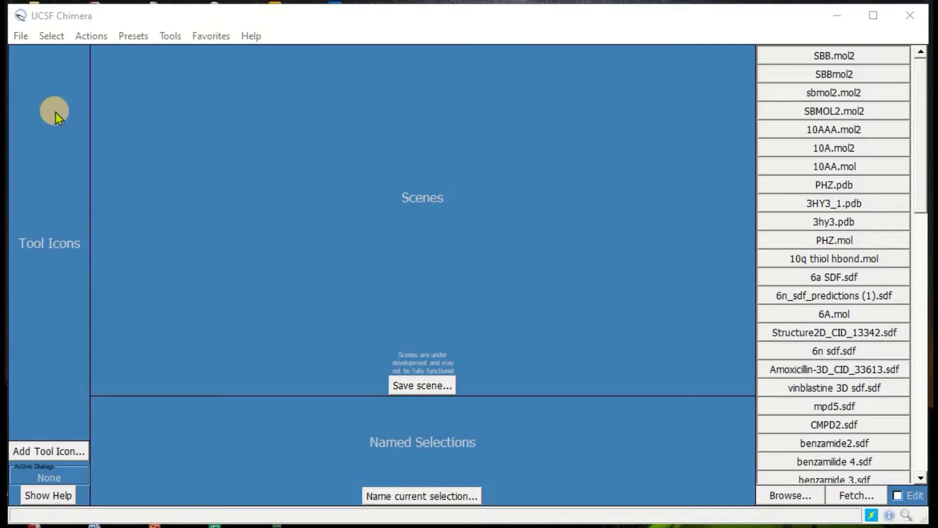
{"action": "left_click", "coordinate": [22, 37]}
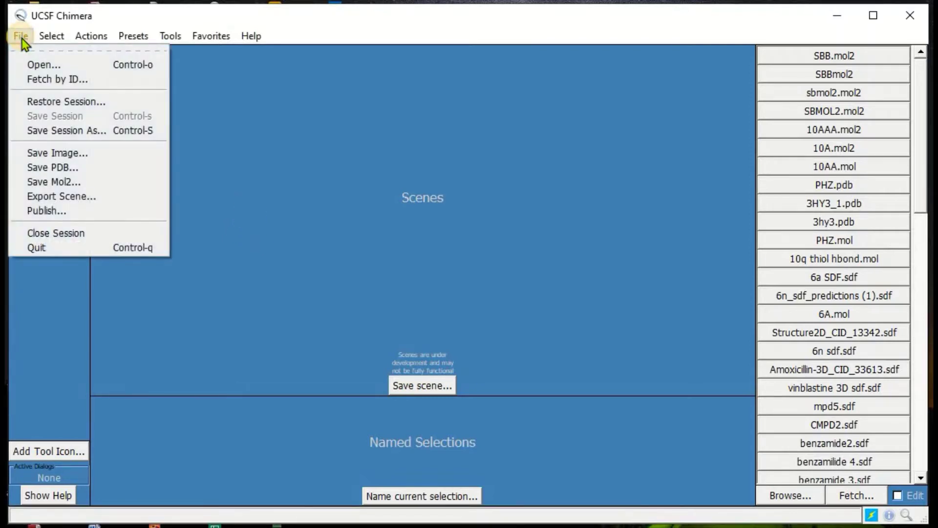
{"action": "left_click", "coordinate": [45, 65]}
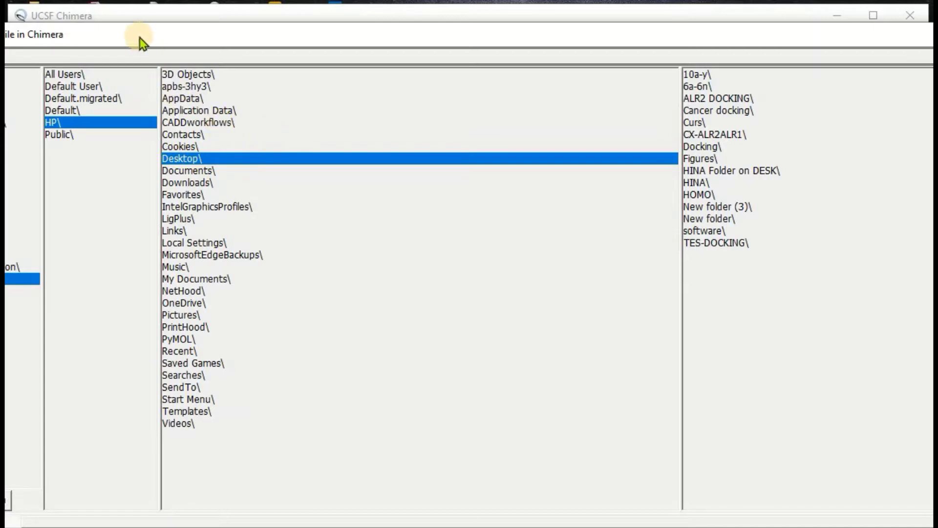
{"action": "left_click_drag", "start_coordinate": [143, 36], "coordinate": [224, 18]}
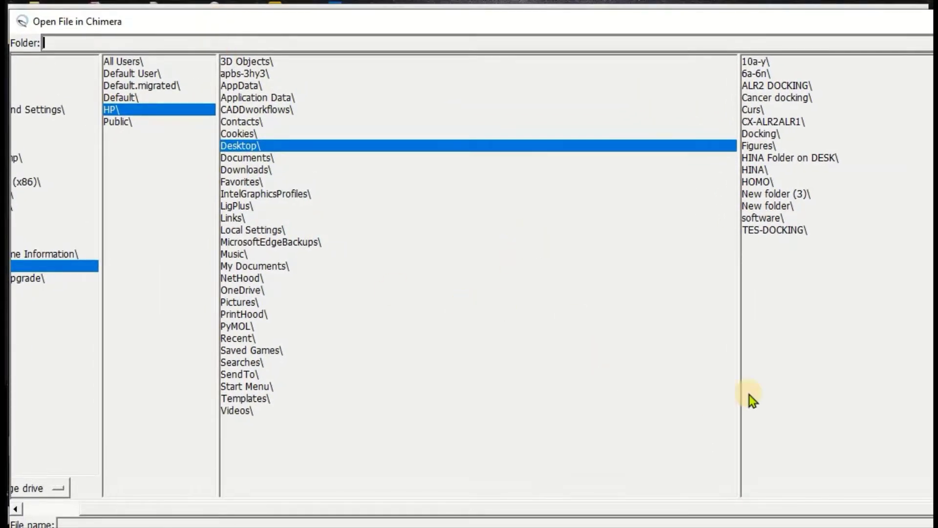
{"action": "left_click", "coordinate": [775, 84]}
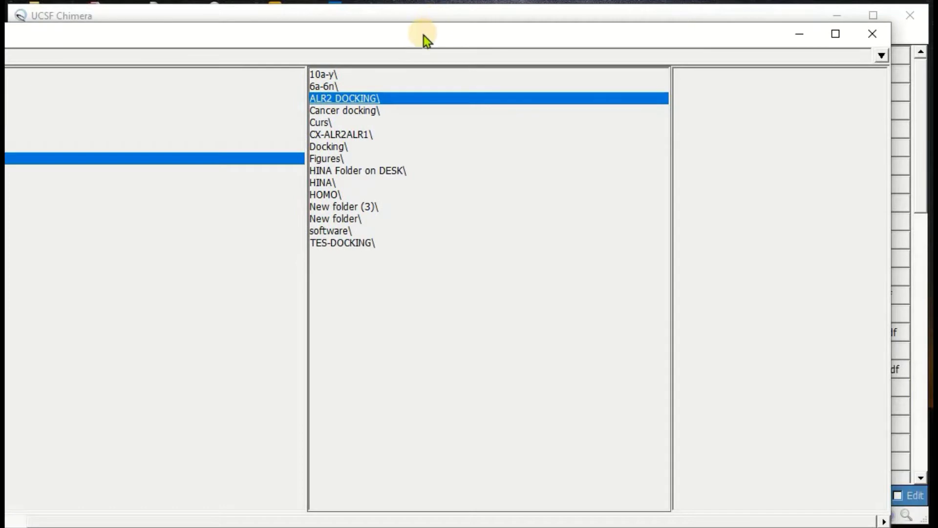
{"action": "left_click_drag", "start_coordinate": [425, 35], "coordinate": [544, 4]}
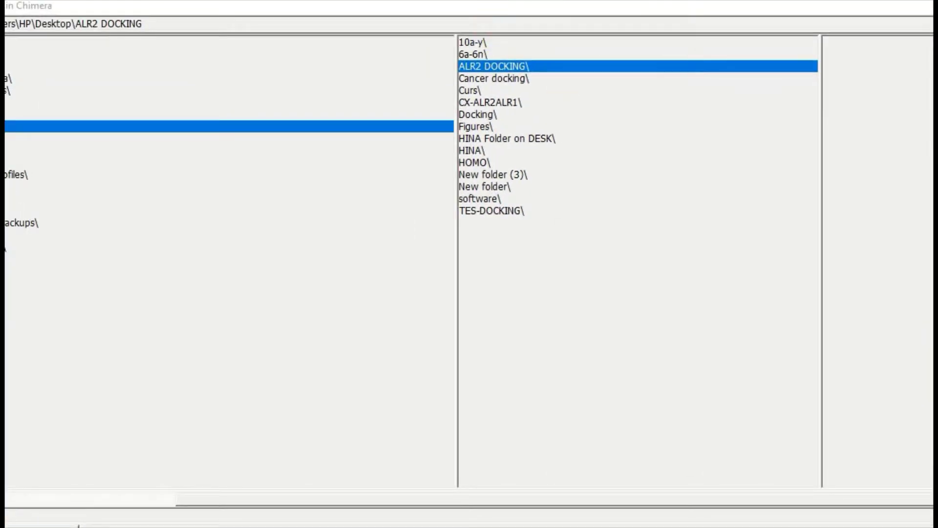
{"action": "left_click", "coordinate": [78, 525]}
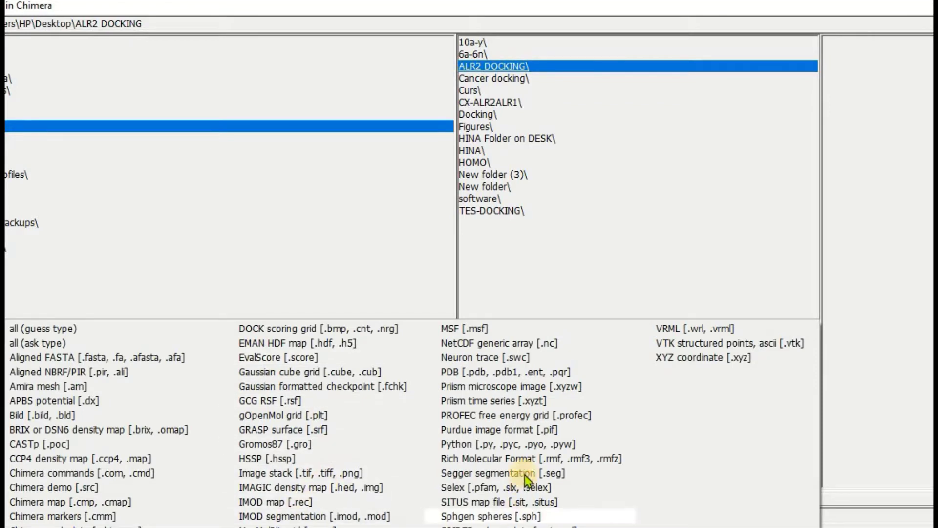
{"action": "left_click", "coordinate": [468, 371]}
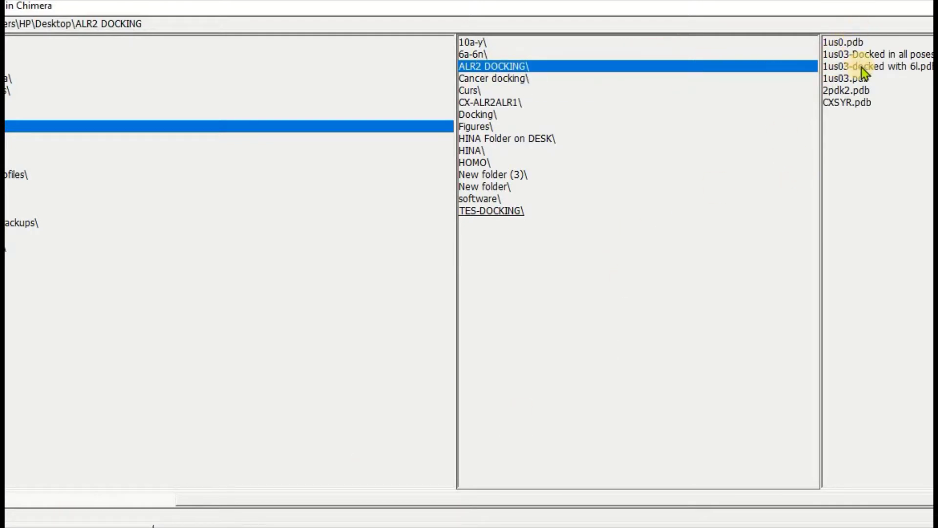
{"action": "double_click", "coordinate": [842, 43]}
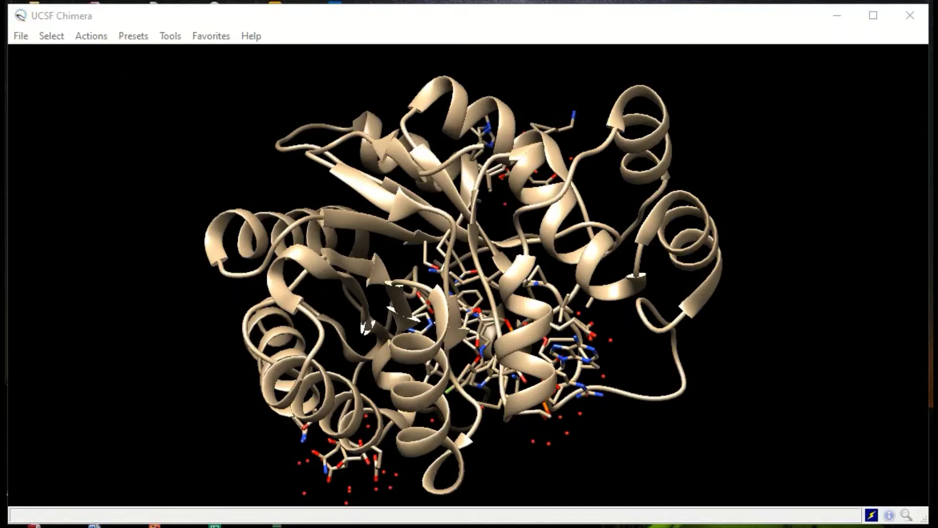
- Select chain A of the loaded protein and delete all its atoms and bonds
{"action": "left_click", "coordinate": [17, 35]}
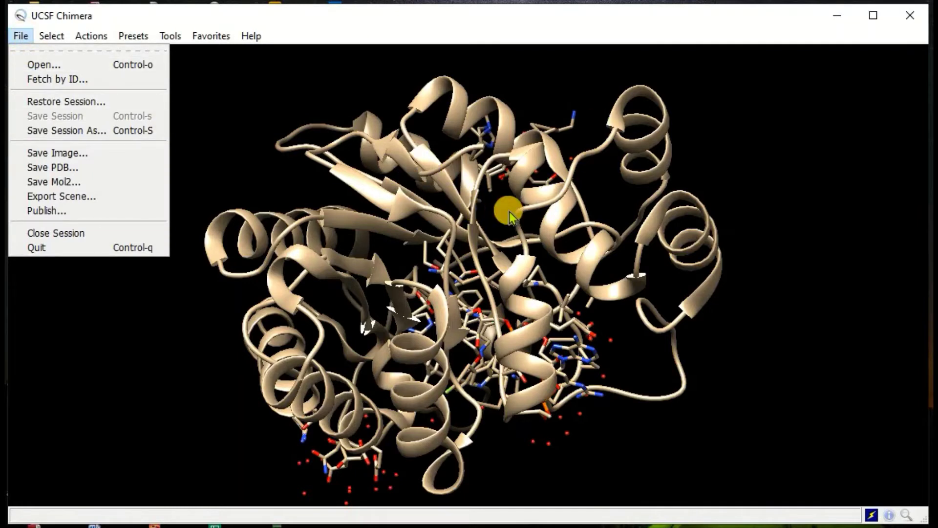
{"action": "mouse_move", "coordinate": [49, 36]}
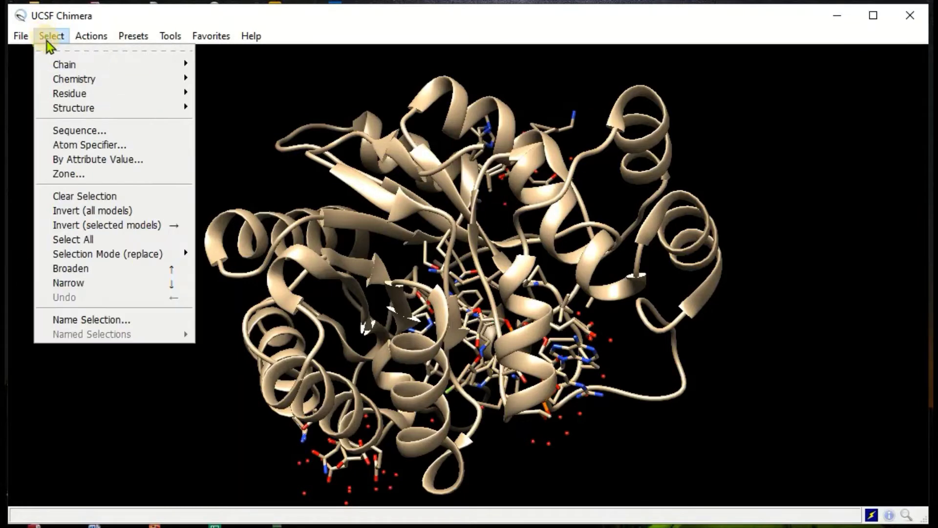
{"action": "mouse_move", "coordinate": [60, 64]}
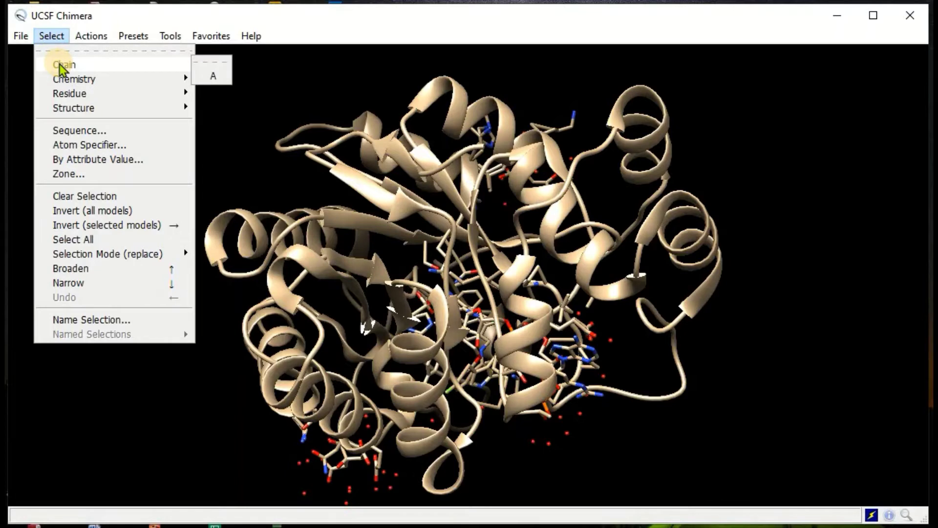
{"action": "left_click", "coordinate": [213, 76]}
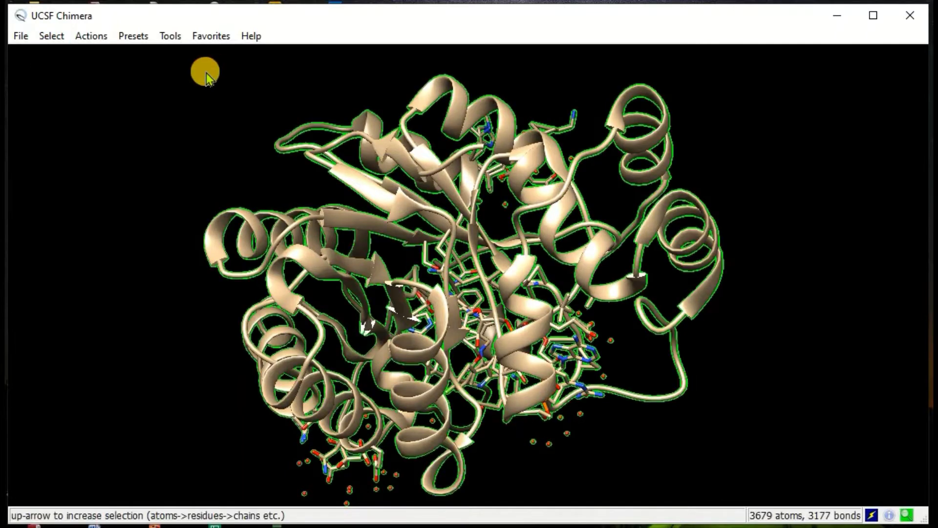
{"action": "left_click", "coordinate": [50, 35]}
{"action": "key", "text": "Escape"}
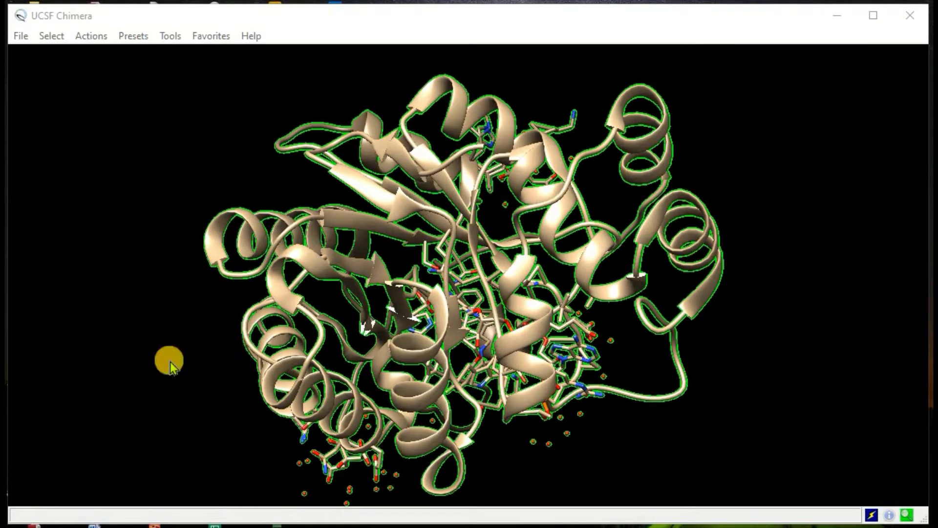
{"action": "left_click", "coordinate": [89, 38]}
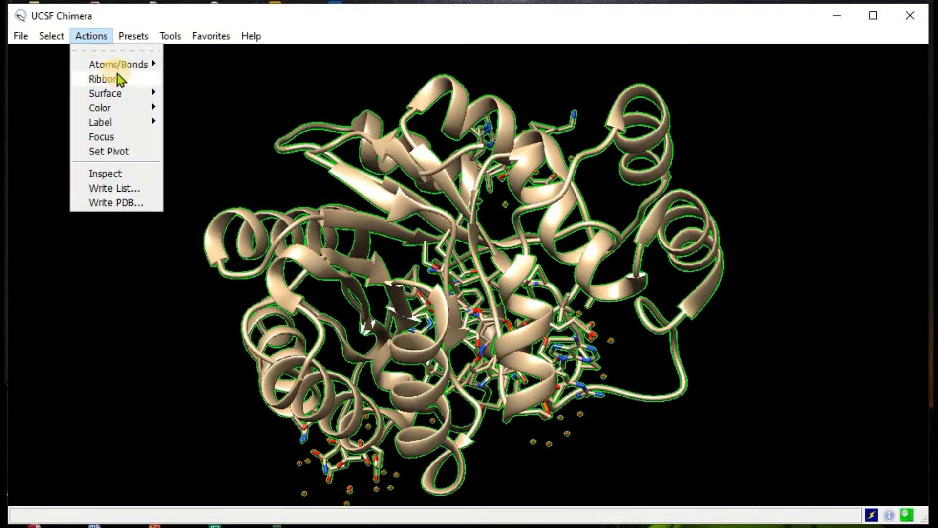
{"action": "mouse_move", "coordinate": [139, 69]}
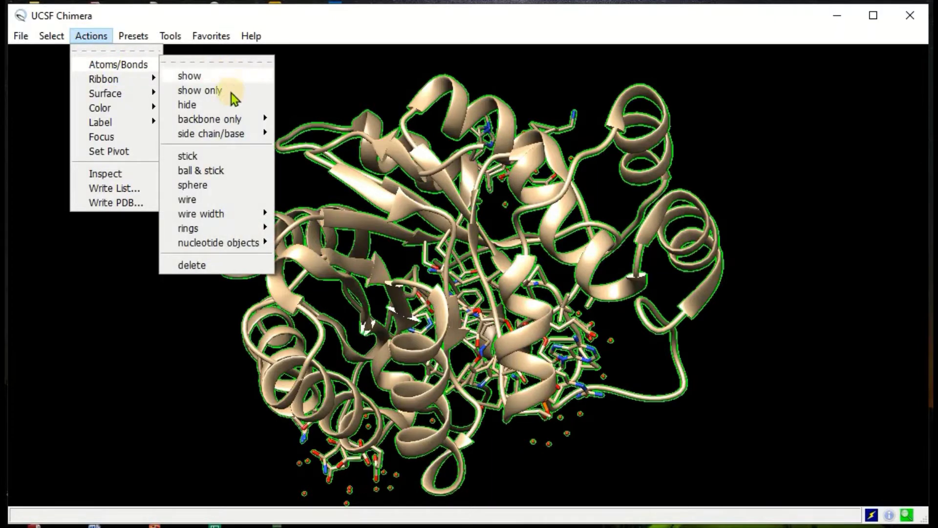
{"action": "left_click", "coordinate": [203, 266]}
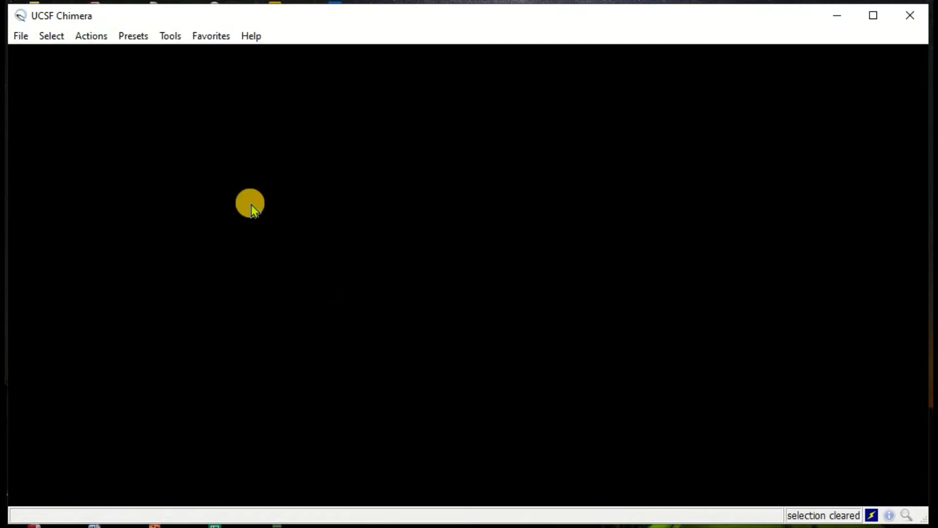
- Fetch the structure with ID 1US0 from the PDB database
{"action": "left_click", "coordinate": [21, 37]}
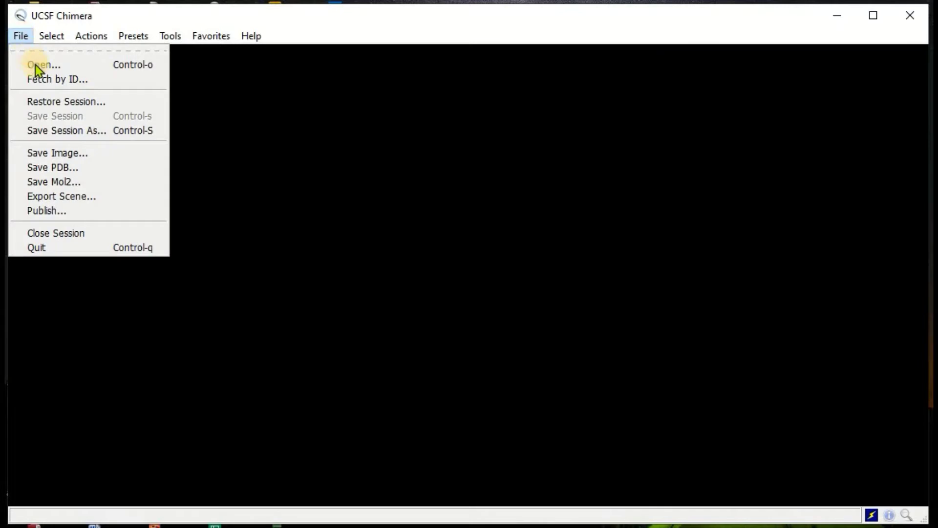
{"action": "left_click", "coordinate": [57, 80]}
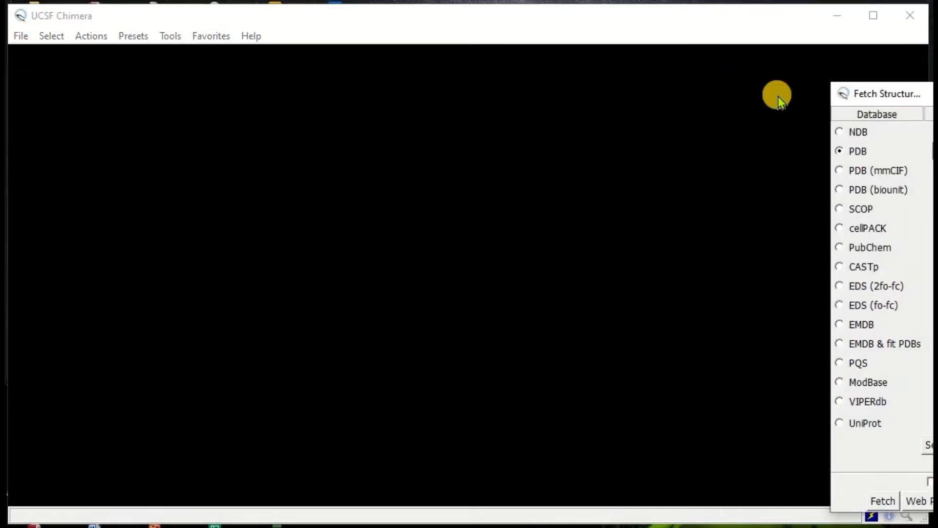
{"action": "left_click_drag", "start_coordinate": [860, 99], "coordinate": [378, 79]}
{"action": "left_click", "coordinate": [438, 129]}
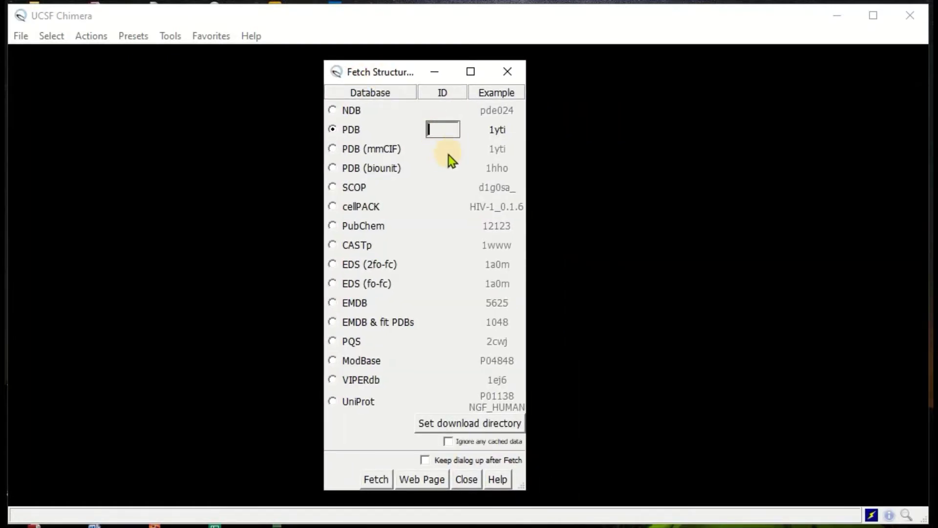
{"action": "type", "text": "1US0"}
{"action": "left_click", "coordinate": [373, 481]}
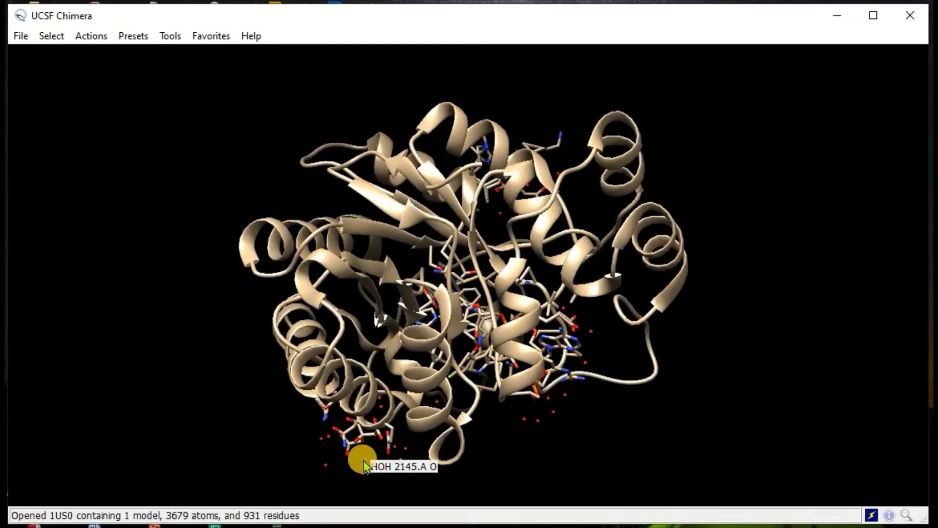
- Apply the Interactive 1 (ribbons) preset to the fetched protein structure
{"action": "mouse_move", "coordinate": [609, 295]}
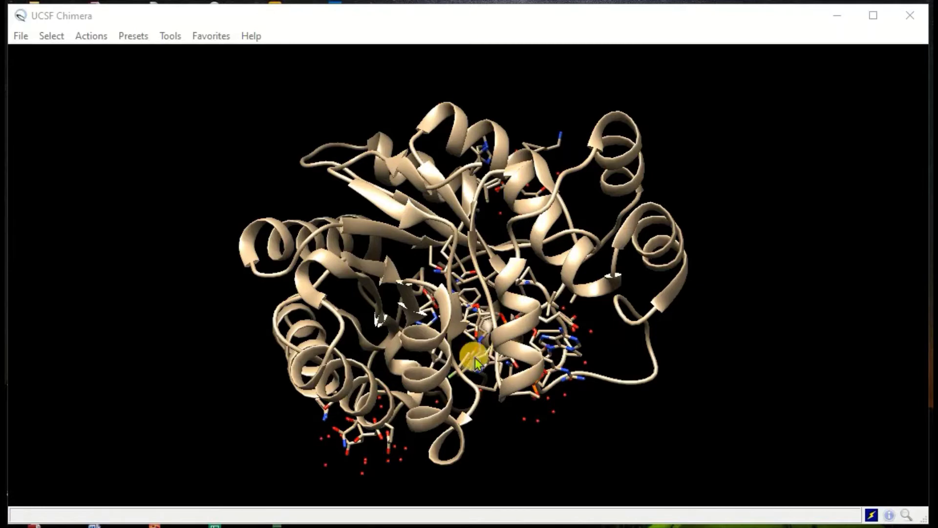
{"action": "left_click_drag", "start_coordinate": [475, 357], "coordinate": [497, 339]}
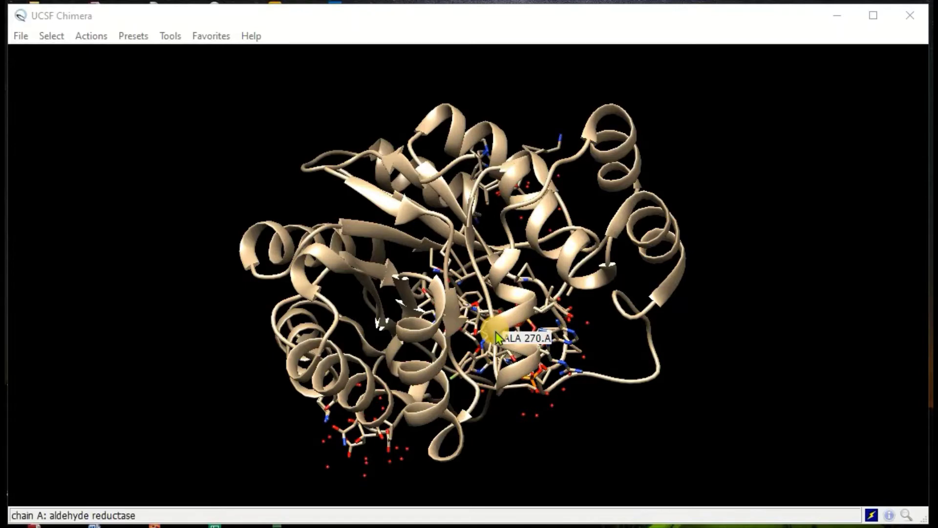
{"action": "mouse_move", "coordinate": [497, 334]}
{"action": "left_mouse_down"}
{"action": "mouse_move", "coordinate": [462, 341]}
{"action": "mouse_move", "coordinate": [486, 335]}
{"action": "mouse_move", "coordinate": [458, 331]}
{"action": "mouse_move", "coordinate": [494, 329]}
{"action": "mouse_move", "coordinate": [442, 318]}
{"action": "mouse_move", "coordinate": [503, 335]}
{"action": "mouse_move", "coordinate": [488, 337]}
{"action": "left_mouse_up"}
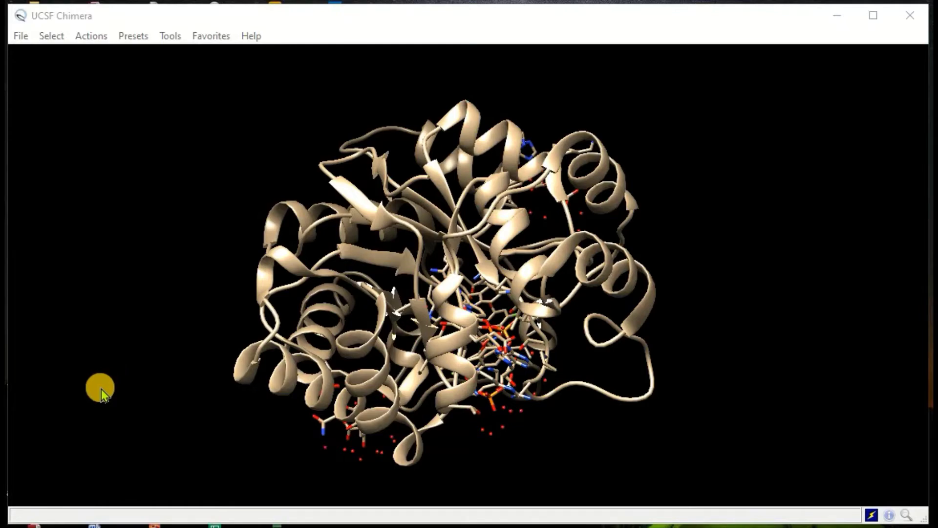
{"action": "left_click_drag", "start_coordinate": [96, 373], "coordinate": [136, 373]}
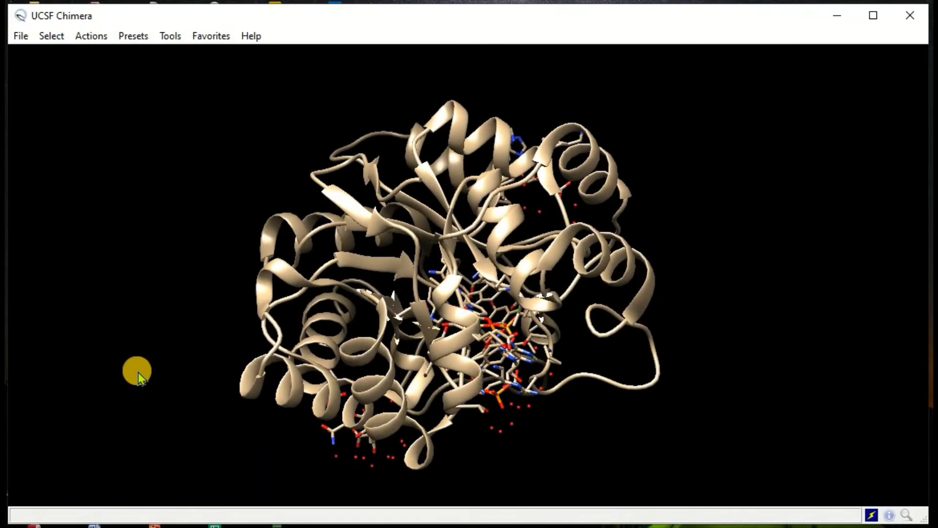
{"action": "right_click_drag", "start_coordinate": [316, 379], "coordinate": [372, 343]}
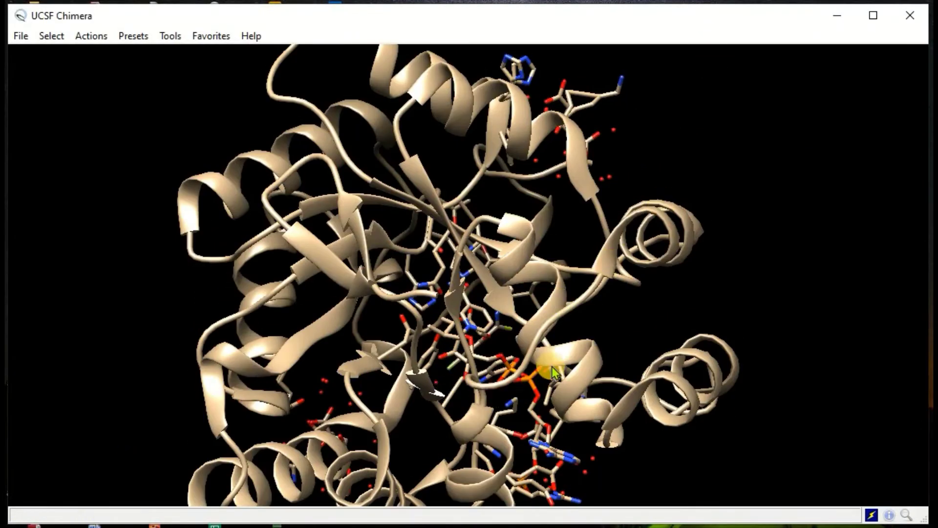
{"action": "left_click", "coordinate": [133, 37]}
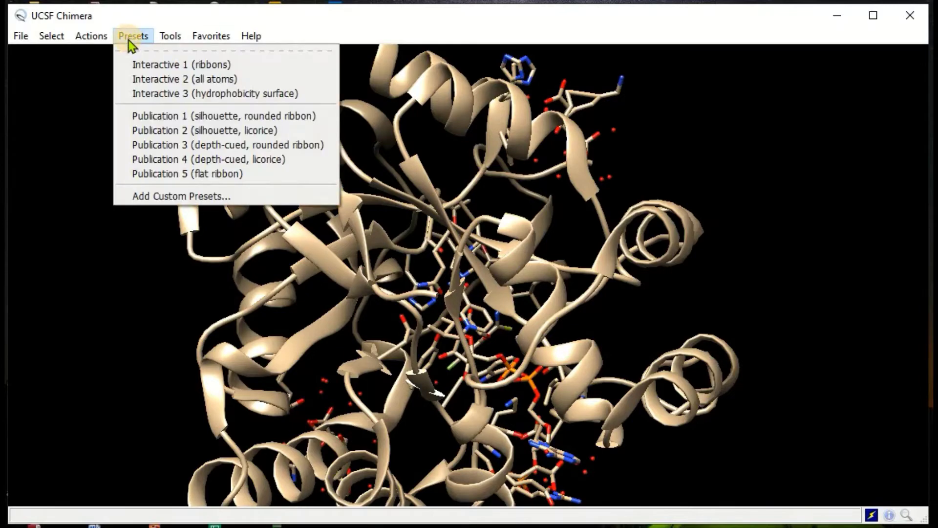
{"action": "left_click", "coordinate": [130, 64]}
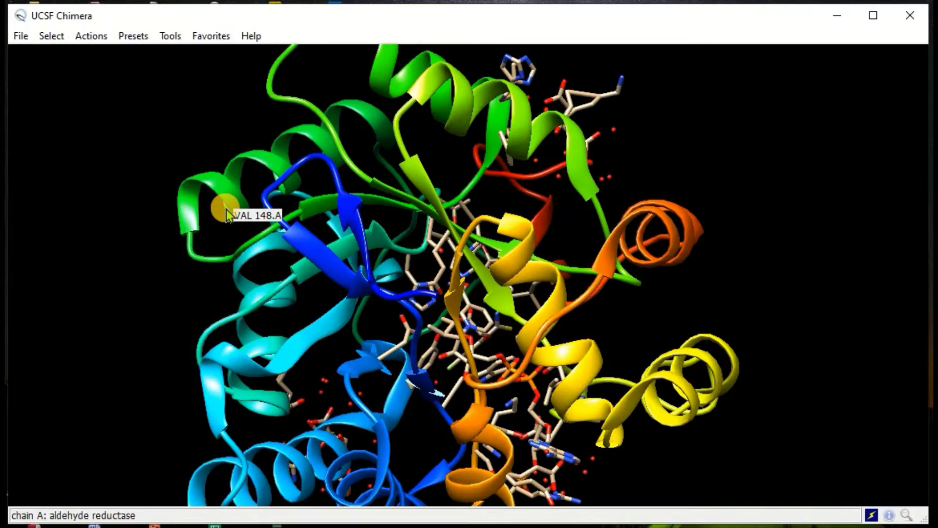
- Switch the protein's display to the Interactive 2 (all atoms) preset
{"action": "scroll", "coordinate": [227, 209], "scroll_direction": "down", "scroll_amount": 5}
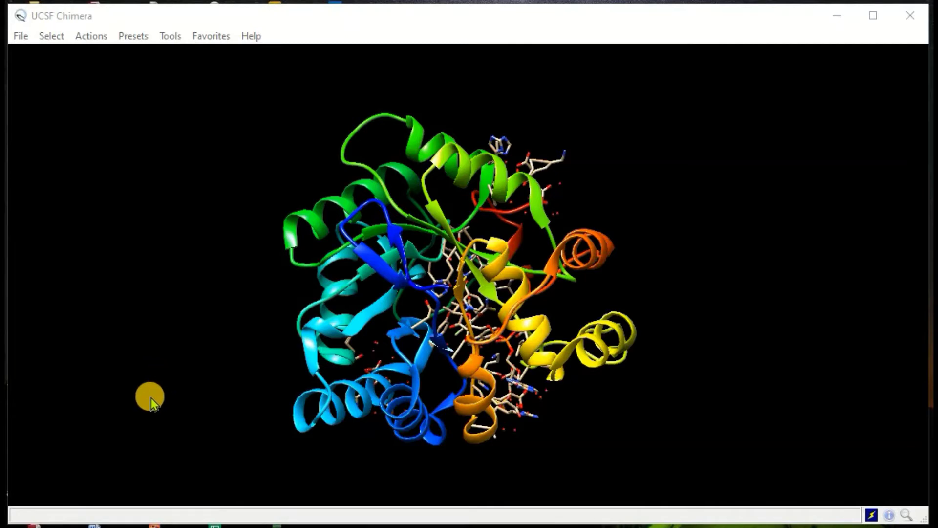
{"action": "left_click", "coordinate": [128, 36]}
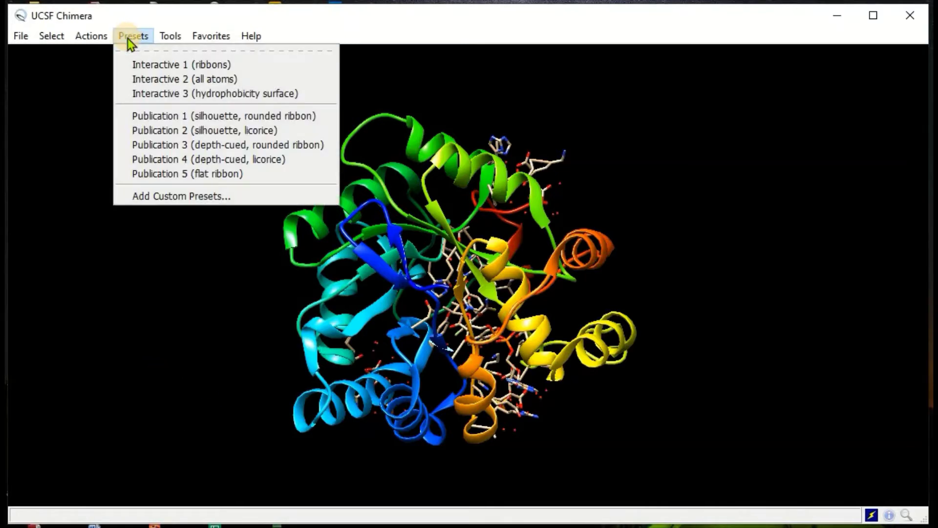
{"action": "left_click", "coordinate": [175, 80]}
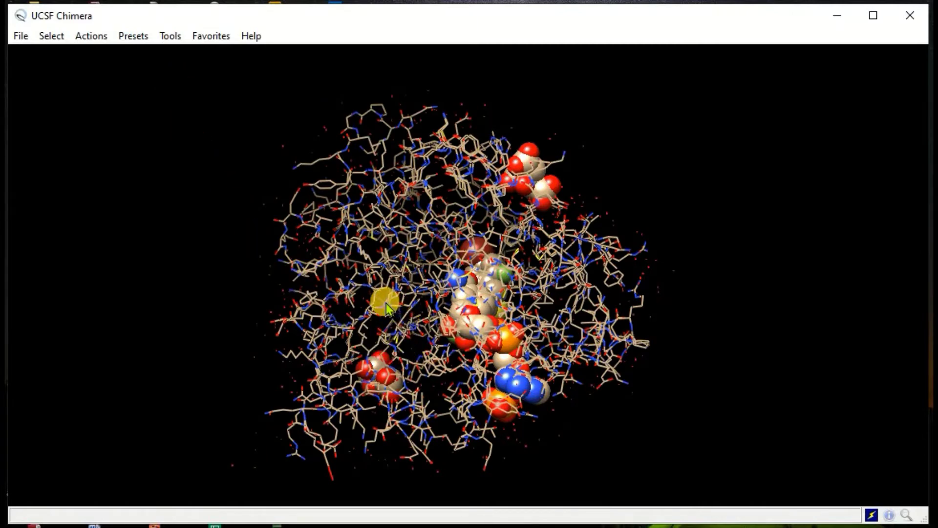
- Display the protein with the Interactive 3 (hydrophobicity surface) preset
{"action": "mouse_move", "coordinate": [382, 322]}
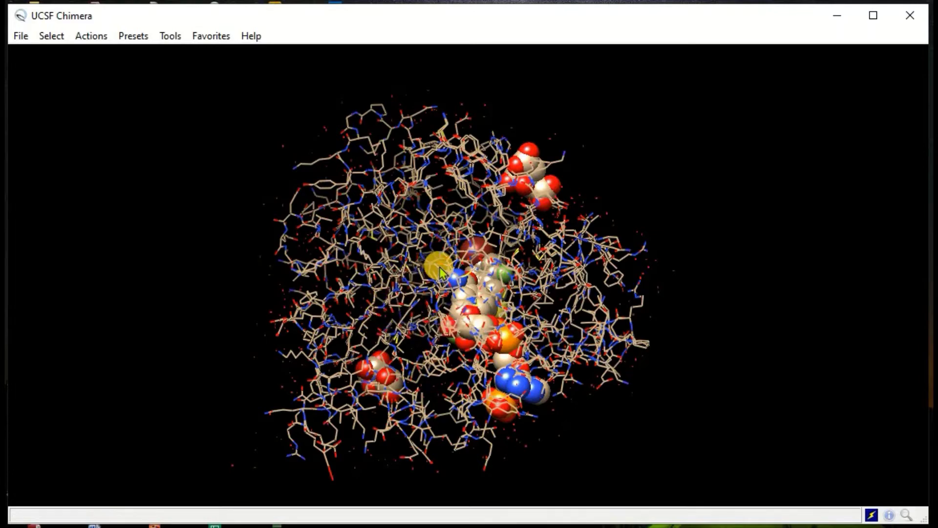
{"action": "left_click_drag", "start_coordinate": [430, 261], "coordinate": [341, 318]}
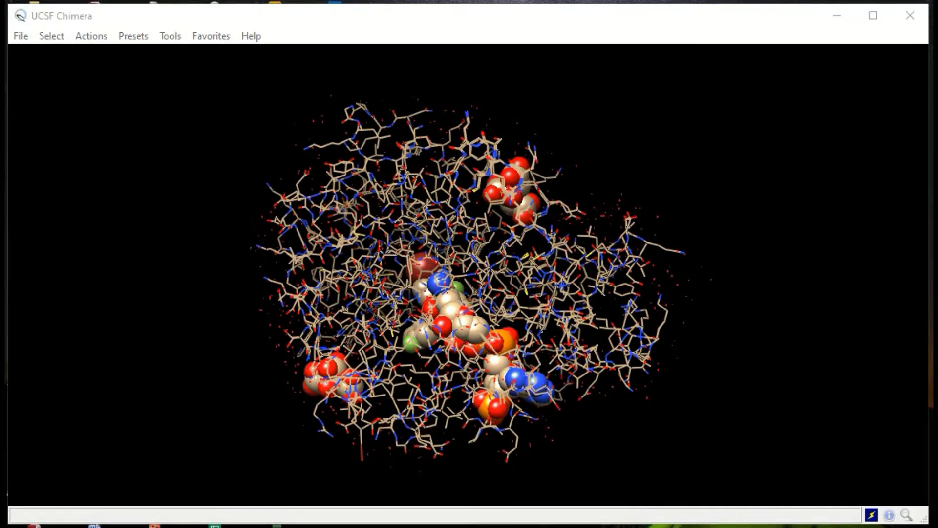
{"action": "left_click", "coordinate": [131, 36]}
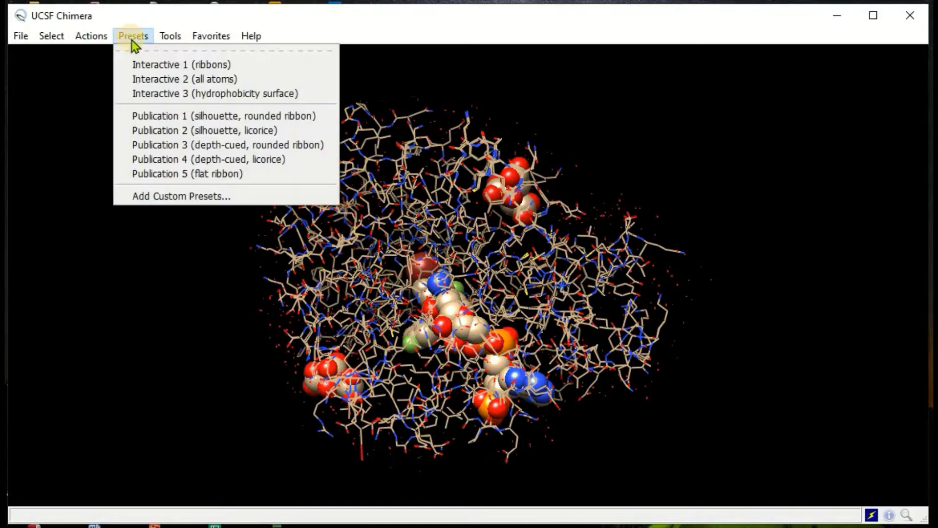
{"action": "left_click", "coordinate": [171, 95]}
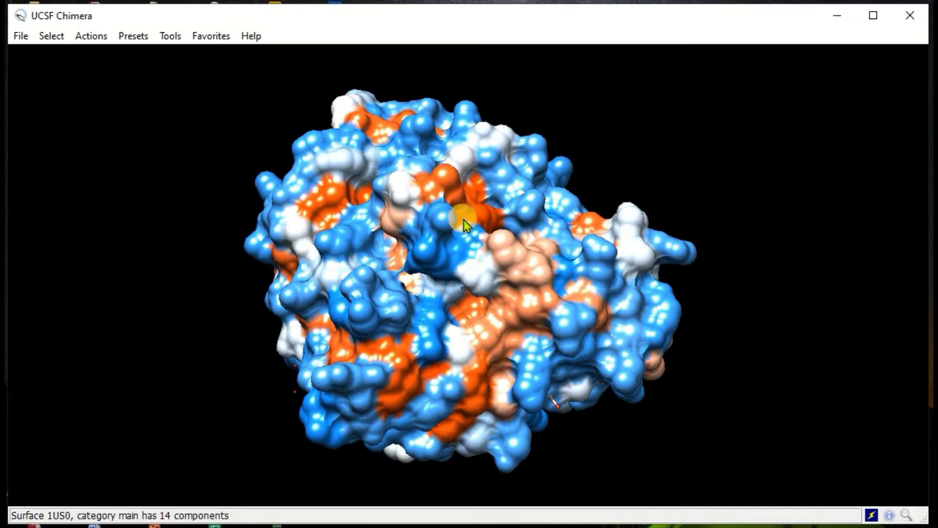
- Try the Publication 1 (silhouette, rounded ribbon) preset on the surface, then restore Interactive 1 (ribbons) and reapply Publication 1
{"action": "left_click", "coordinate": [135, 36]}
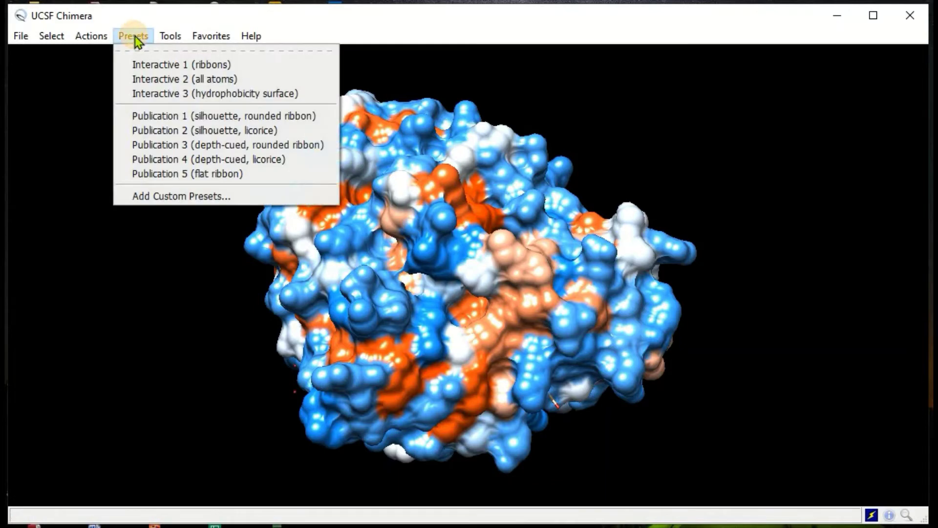
{"action": "left_click", "coordinate": [152, 116]}
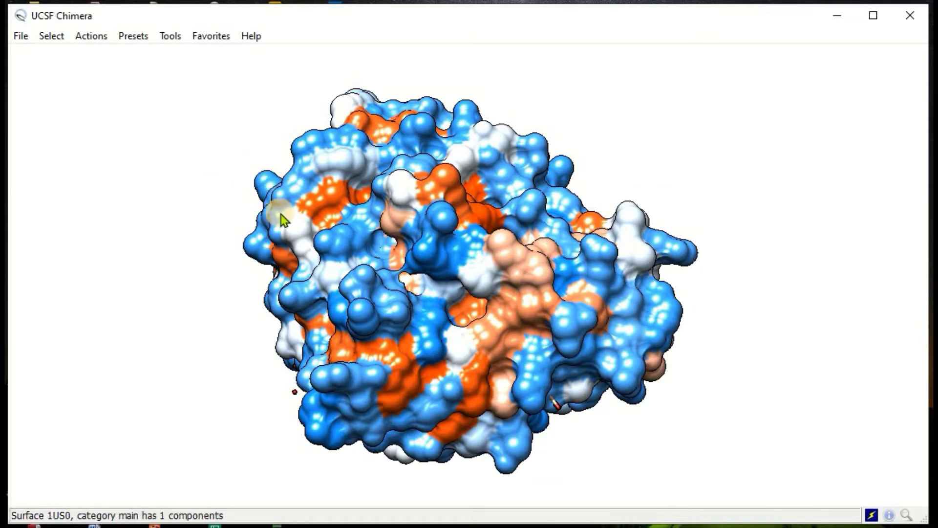
{"action": "left_click", "coordinate": [133, 36]}
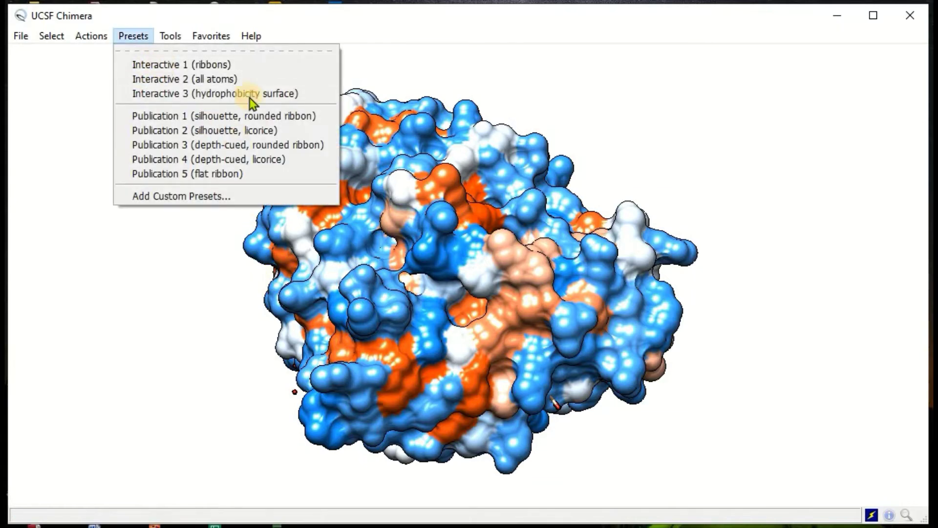
{"action": "left_click", "coordinate": [166, 67]}
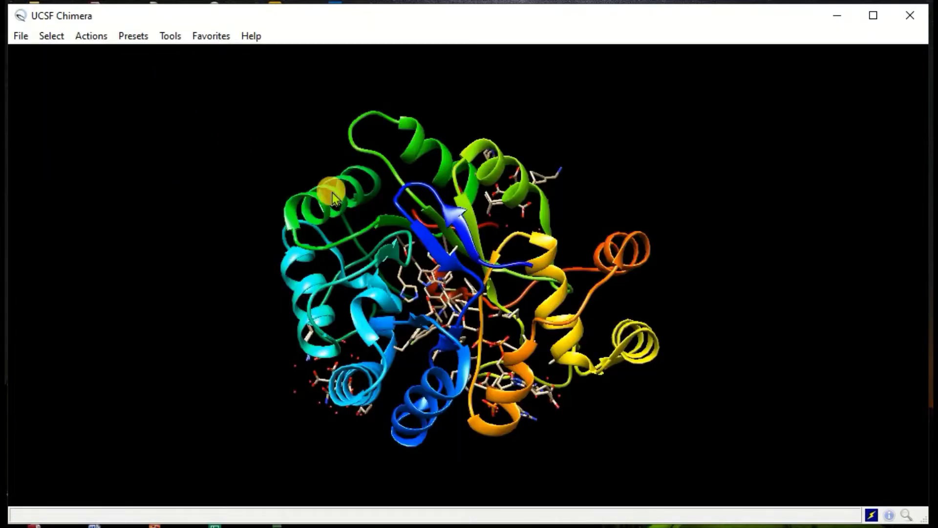
{"action": "left_click", "coordinate": [131, 36]}
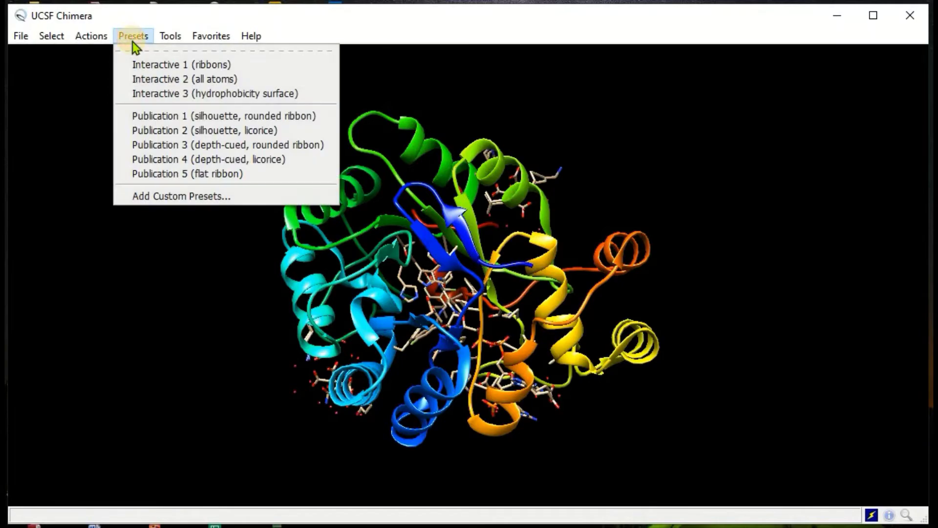
{"action": "left_click", "coordinate": [144, 115]}
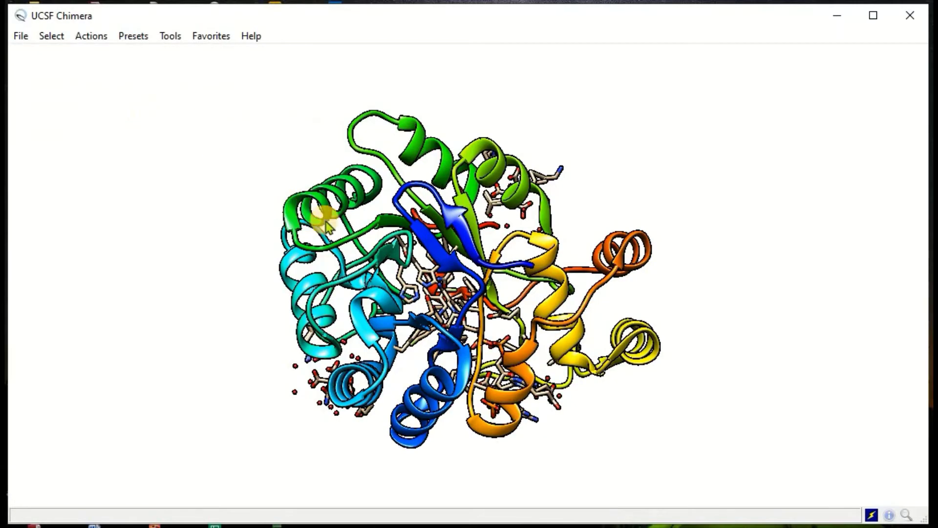
- Examine the silhouetted ribbons and the side chains around the ligand up close from several angles
{"action": "scroll", "coordinate": [425, 248], "scroll_direction": "up", "scroll_amount": 10}
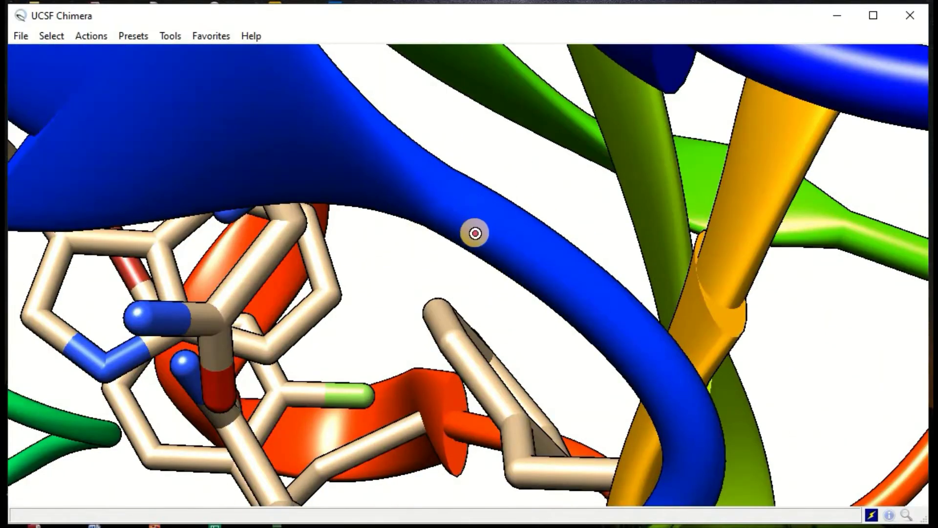
{"action": "left_click_drag", "start_coordinate": [475, 233], "coordinate": [392, 249]}
{"action": "scroll", "coordinate": [387, 251], "scroll_direction": "up", "scroll_amount": 5}
{"action": "scroll", "coordinate": [386, 252], "scroll_direction": "down", "scroll_amount": 10}
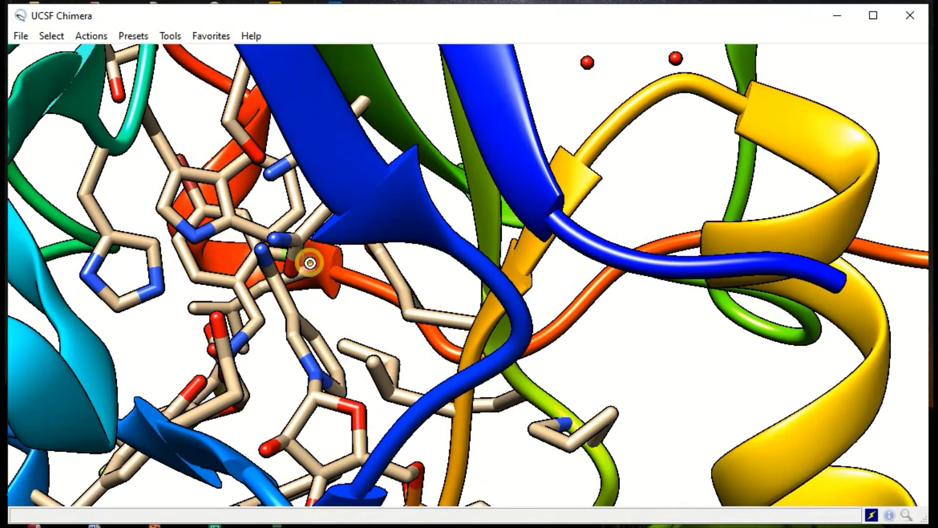
{"action": "left_click_drag", "start_coordinate": [310, 263], "coordinate": [430, 224]}
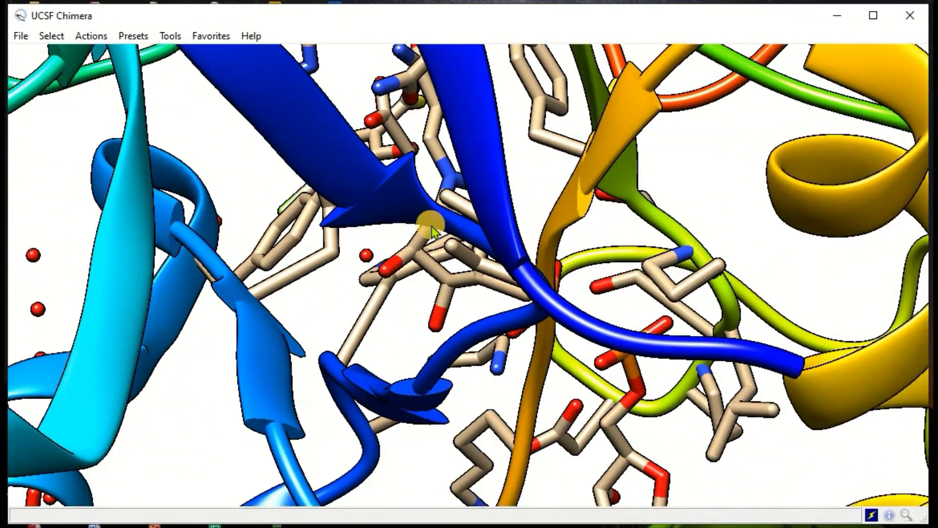
{"action": "scroll", "coordinate": [433, 229], "scroll_direction": "up", "scroll_amount": 5}
{"action": "scroll", "coordinate": [435, 236], "scroll_direction": "down", "scroll_amount": 5}
{"action": "scroll", "coordinate": [435, 235], "scroll_direction": "up", "scroll_amount": 3}
- Display the protein with the Publication 2 (silhouette, licorice) preset, followed by Publication 3 (depth-cued, rounded ribbon)
{"action": "left_click", "coordinate": [133, 35]}
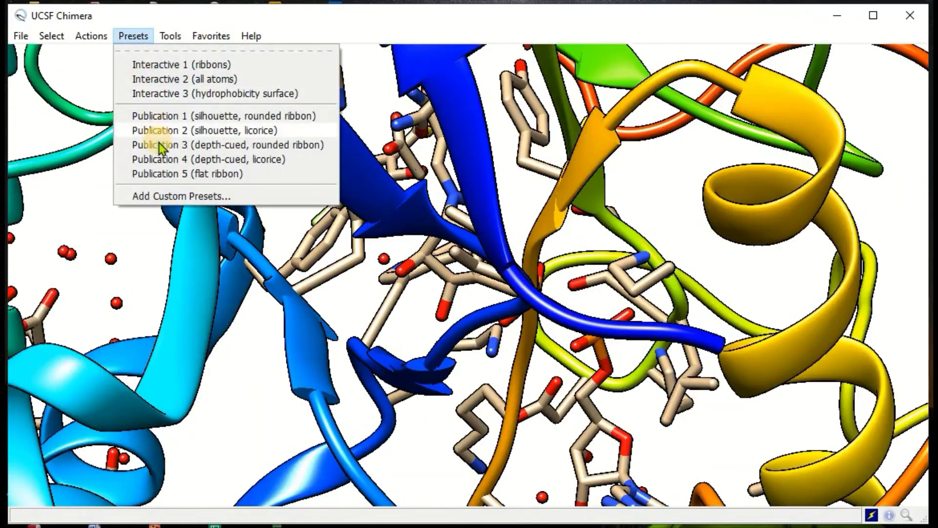
{"action": "left_click", "coordinate": [165, 131]}
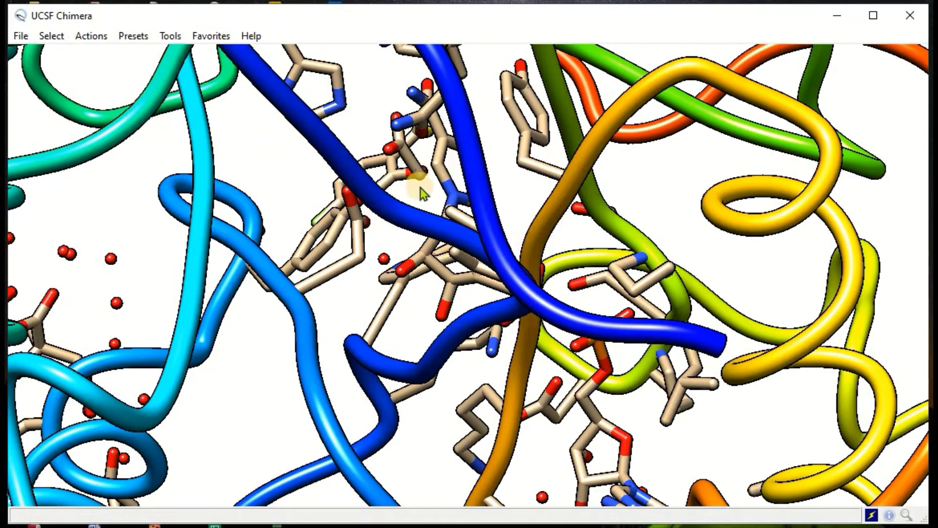
{"action": "left_click", "coordinate": [140, 37]}
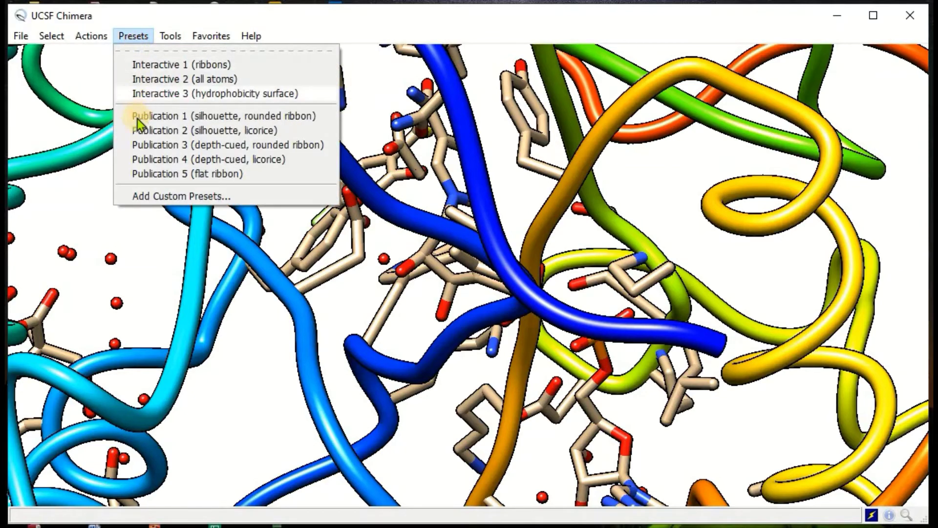
{"action": "left_click", "coordinate": [157, 144]}
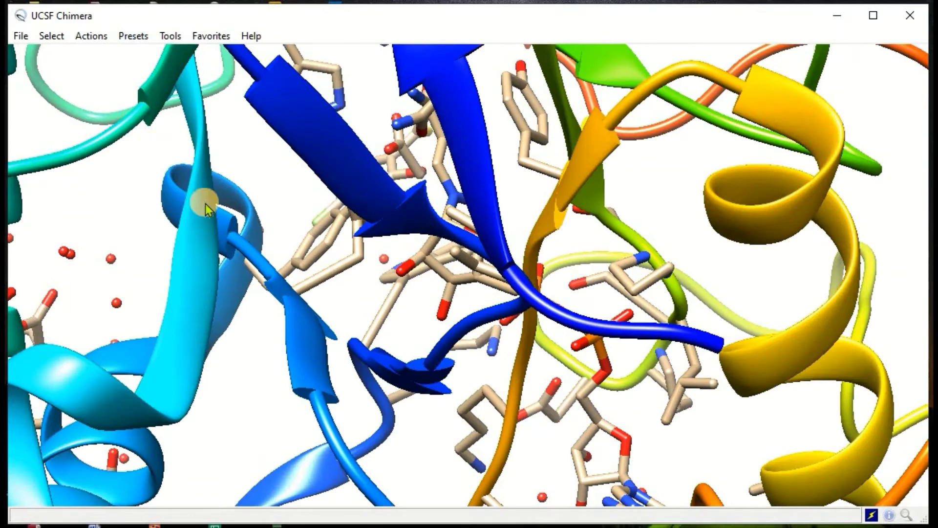
- Apply the Publication 4 (depth-cued, licorice) preset and inspect the protein from different angles
{"action": "left_click", "coordinate": [133, 37]}
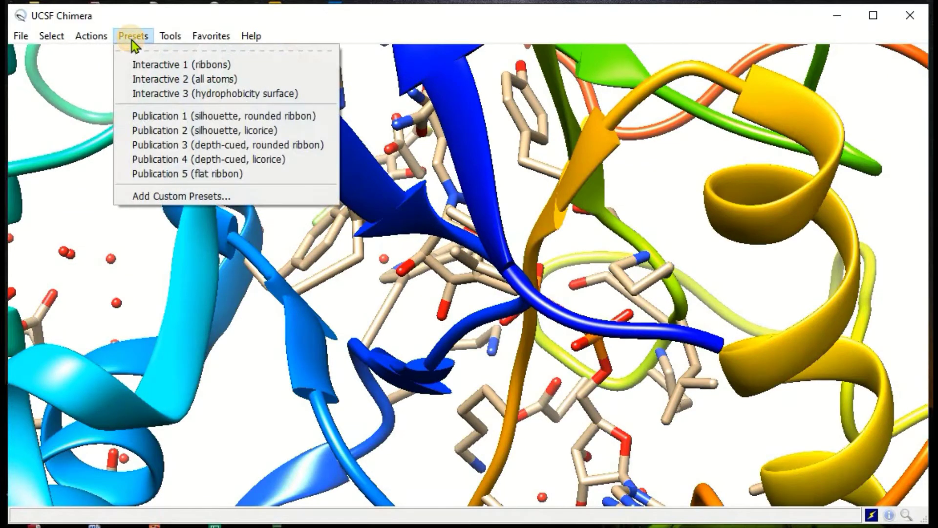
{"action": "left_click", "coordinate": [153, 160]}
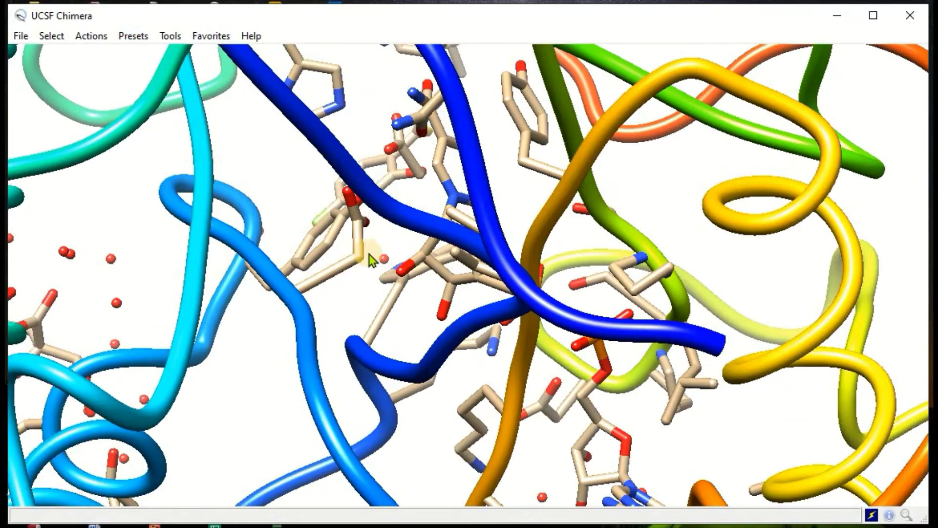
{"action": "left_click_drag", "start_coordinate": [293, 259], "coordinate": [255, 201]}
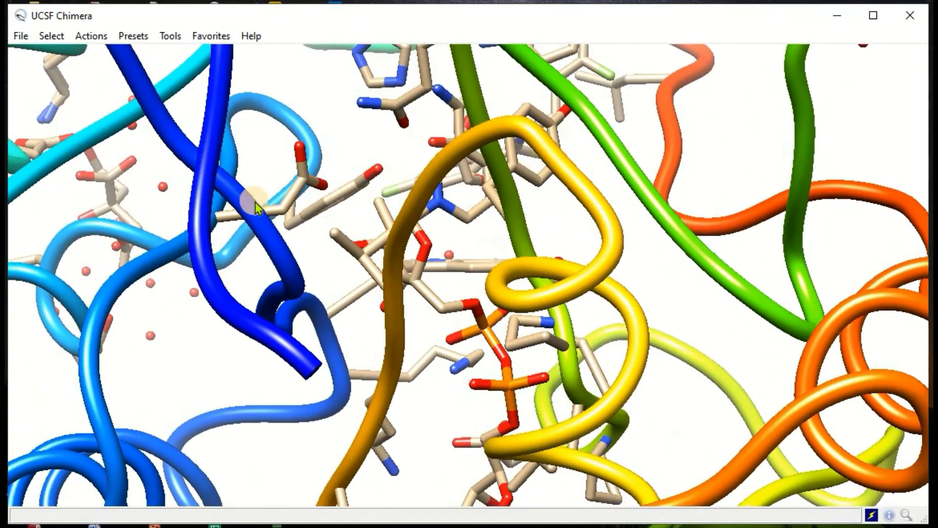
{"action": "scroll", "coordinate": [254, 203], "scroll_direction": "up", "scroll_amount": 5}
{"action": "scroll", "coordinate": [254, 202], "scroll_direction": "down", "scroll_amount": 5}
{"action": "scroll", "coordinate": [253, 201], "scroll_direction": "down", "scroll_amount": 5}
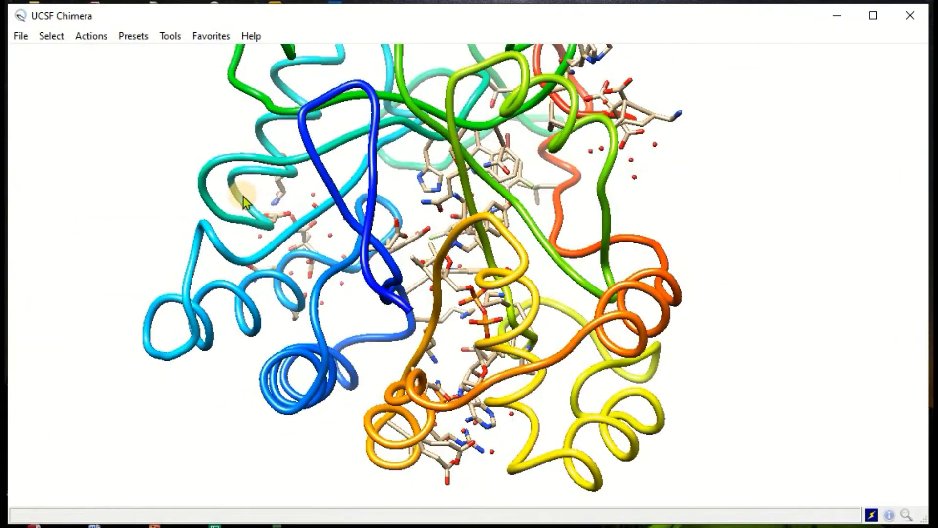
{"action": "left_click_drag", "start_coordinate": [246, 188], "coordinate": [144, 129]}
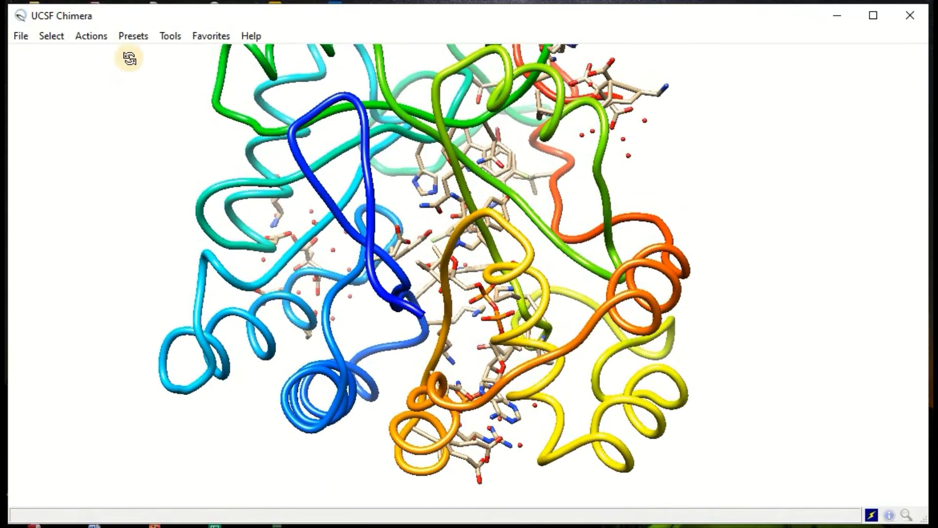
- Switch the protein to the Publication 5 (flat ribbon) preset and inspect the ribbons up close
{"action": "left_click", "coordinate": [132, 36]}
{"action": "left_click", "coordinate": [157, 178]}
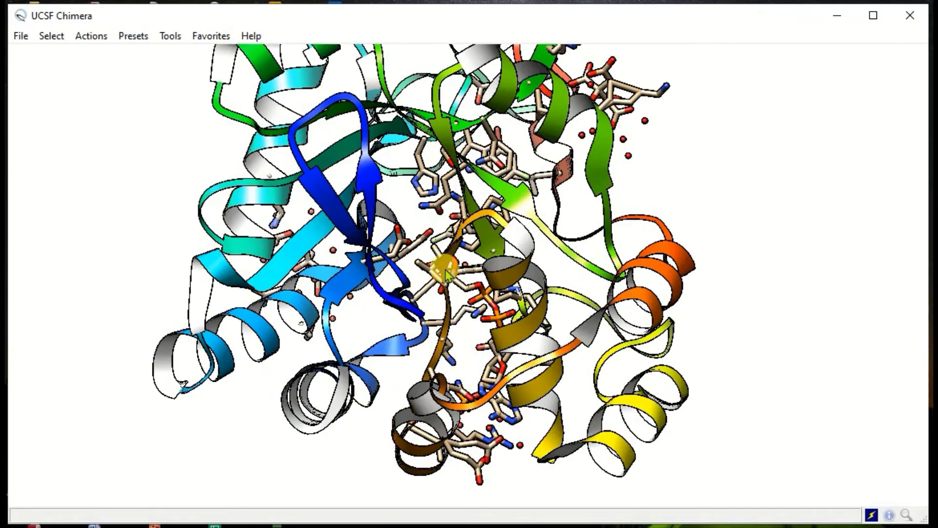
{"action": "scroll", "coordinate": [440, 269], "scroll_direction": "down", "scroll_amount": 3}
{"action": "scroll", "coordinate": [429, 282], "scroll_direction": "up", "scroll_amount": 8}
{"action": "mouse_move", "coordinate": [476, 247]}
{"action": "left_mouse_down"}
{"action": "mouse_move", "coordinate": [354, 274]}
{"action": "mouse_move", "coordinate": [452, 266]}
{"action": "mouse_move", "coordinate": [405, 237]}
{"action": "mouse_move", "coordinate": [299, 224]}
{"action": "mouse_move", "coordinate": [494, 240]}
{"action": "mouse_move", "coordinate": [557, 224]}
{"action": "mouse_move", "coordinate": [493, 252]}
{"action": "mouse_move", "coordinate": [469, 234]}
{"action": "left_mouse_up"}
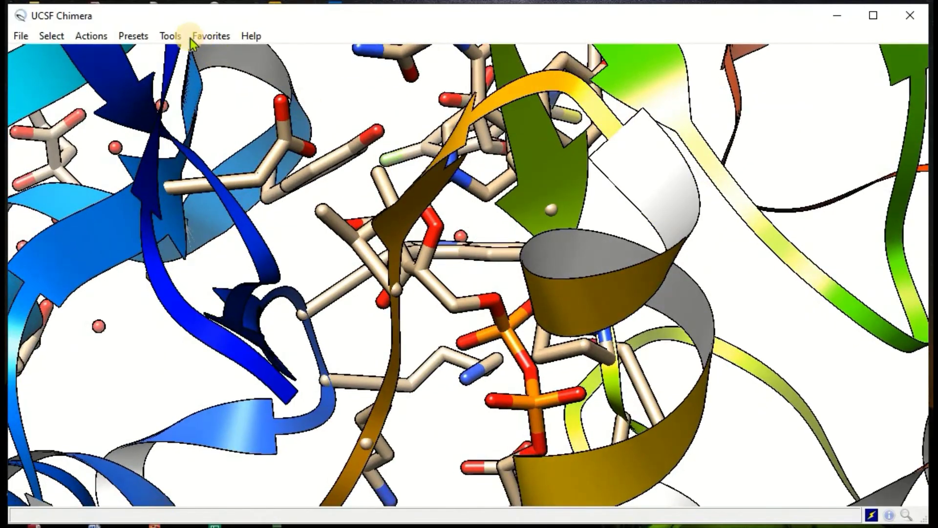
- Return the protein to the Interactive 1 (ribbons) preset and view the whole structure from another side
{"action": "left_click", "coordinate": [137, 36]}
{"action": "left_click", "coordinate": [175, 65]}
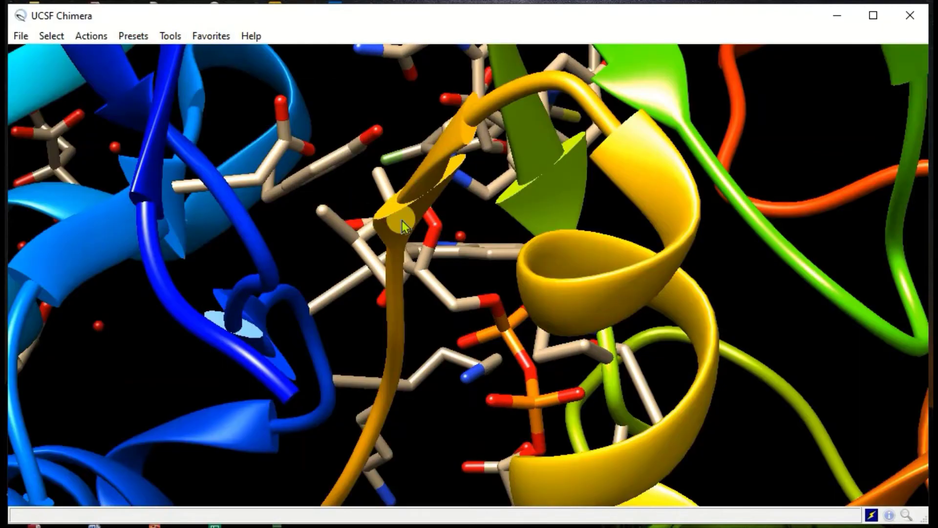
{"action": "scroll", "coordinate": [380, 206], "scroll_direction": "down", "scroll_amount": 10}
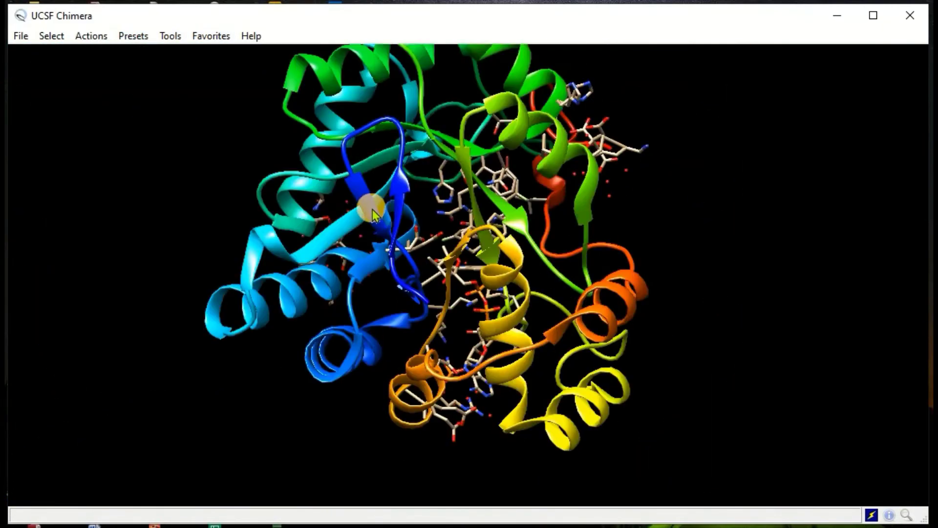
{"action": "left_click_drag", "start_coordinate": [335, 220], "coordinate": [240, 425]}
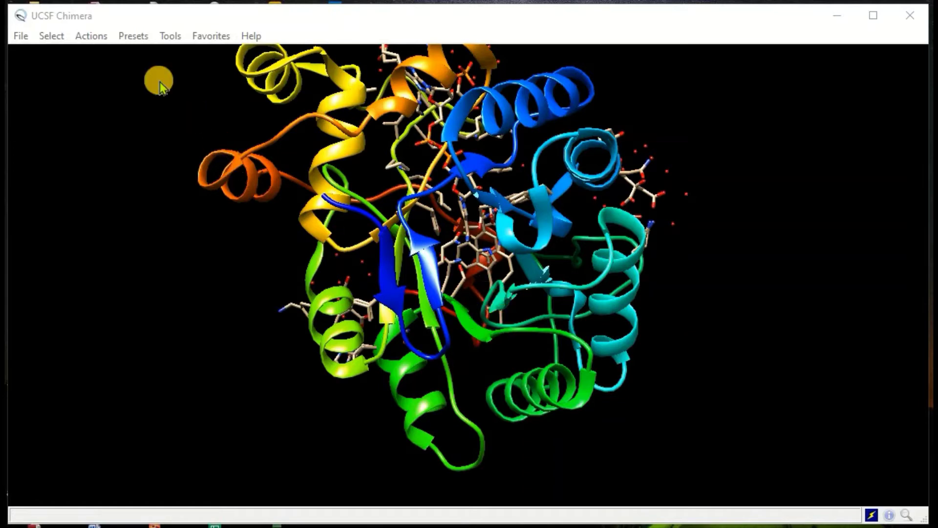
- Select all HOH water residues in the structure and delete their atoms
{"action": "left_click", "coordinate": [46, 34]}
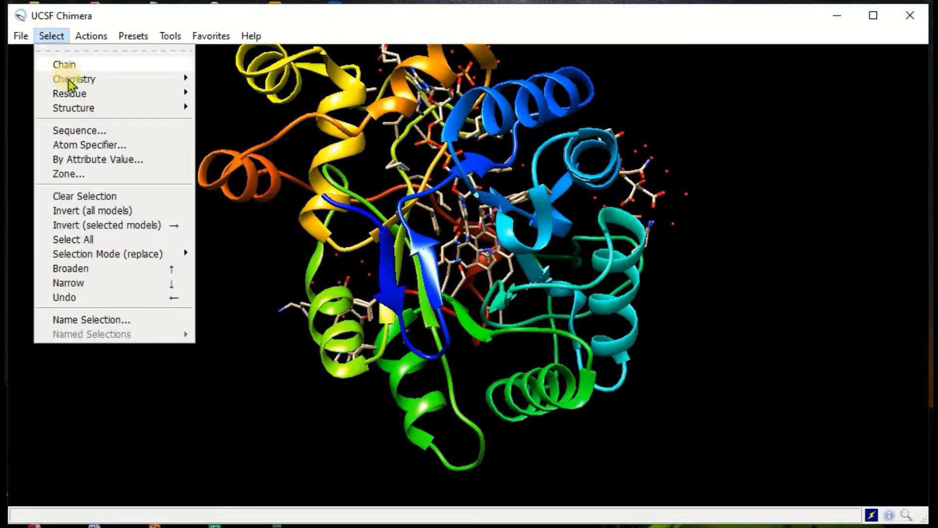
{"action": "mouse_move", "coordinate": [81, 99]}
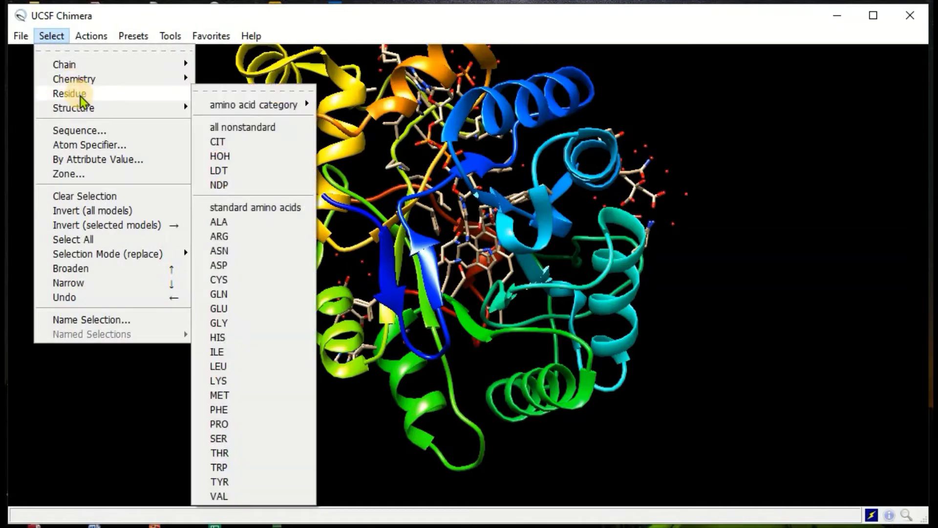
{"action": "left_click", "coordinate": [218, 156]}
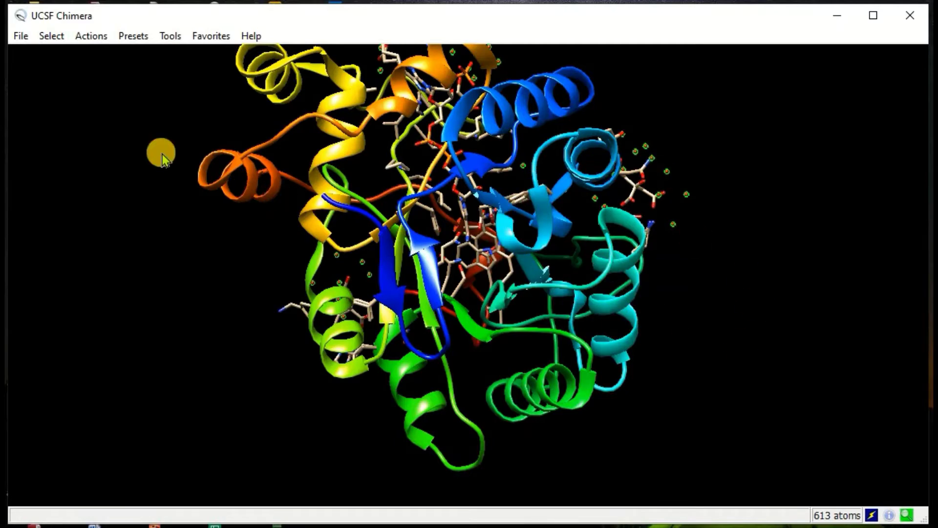
{"action": "left_click", "coordinate": [84, 43]}
{"action": "mouse_move", "coordinate": [98, 66]}
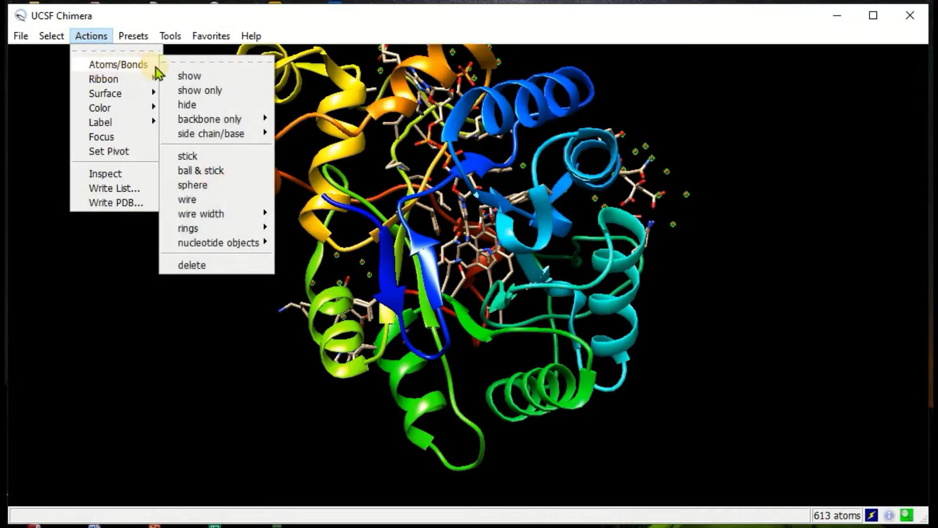
{"action": "left_click", "coordinate": [191, 265]}
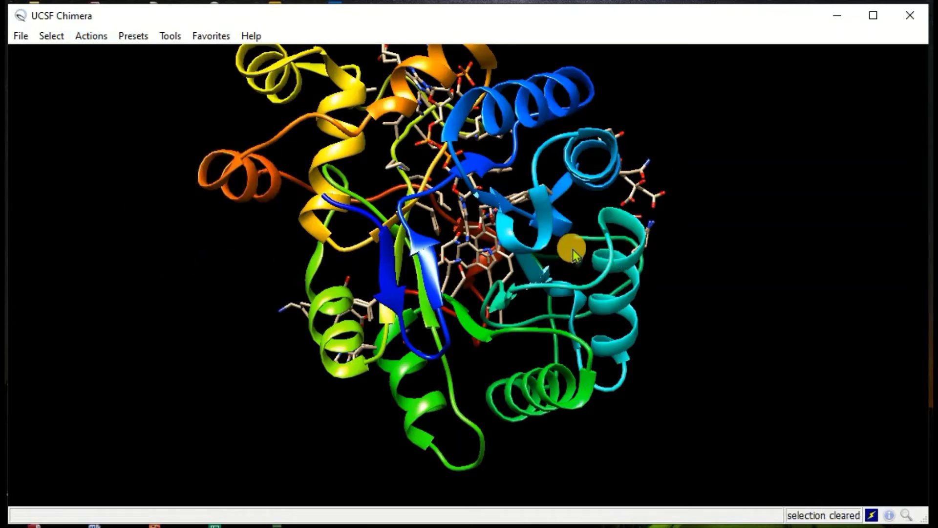
- Select the CIT residues in the structure and delete their atoms and bonds
{"action": "left_click_drag", "start_coordinate": [478, 233], "coordinate": [304, 148]}
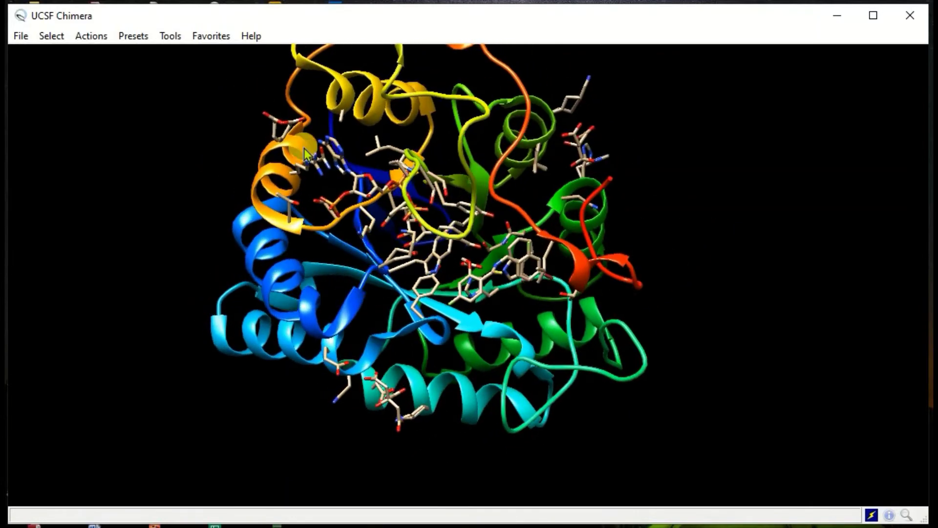
{"action": "left_click", "coordinate": [54, 37]}
{"action": "mouse_move", "coordinate": [98, 97]}
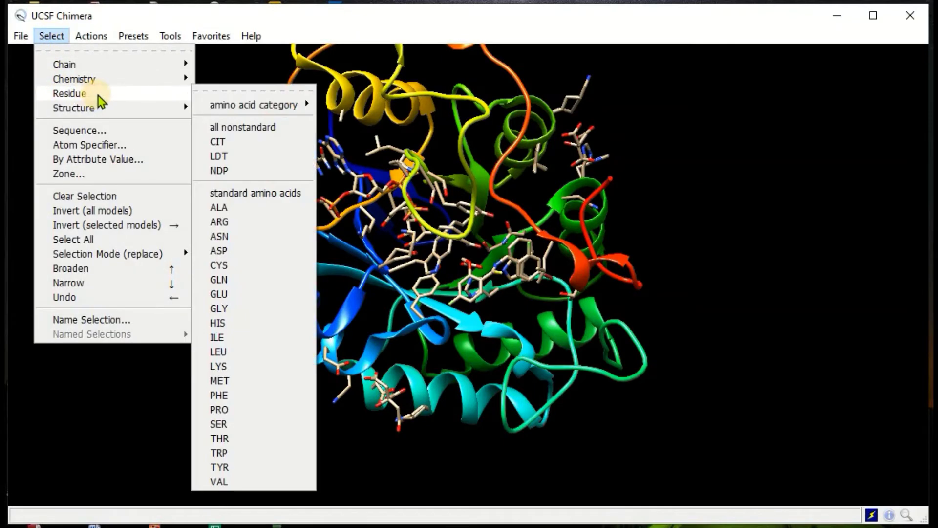
{"action": "left_click", "coordinate": [218, 142]}
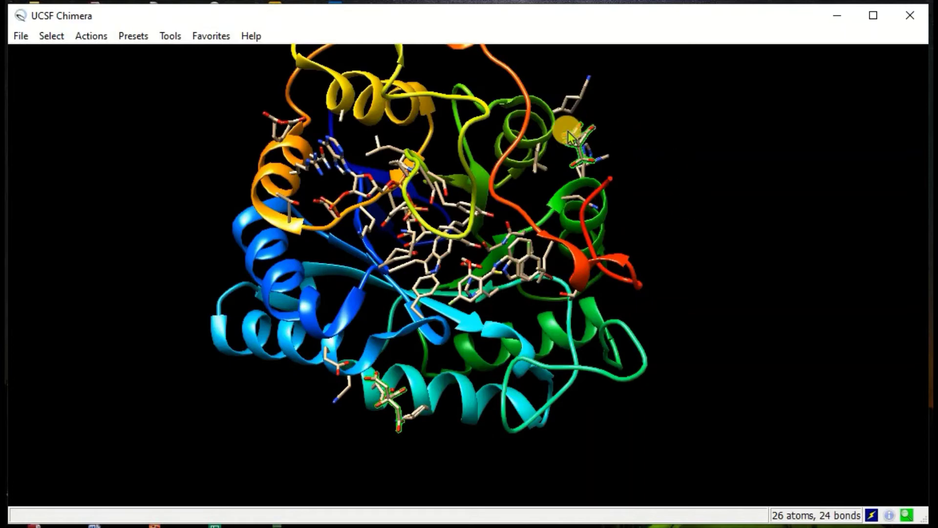
{"action": "left_click_drag", "start_coordinate": [568, 133], "coordinate": [598, 159]}
{"action": "left_click", "coordinate": [91, 36]}
{"action": "mouse_move", "coordinate": [131, 65]}
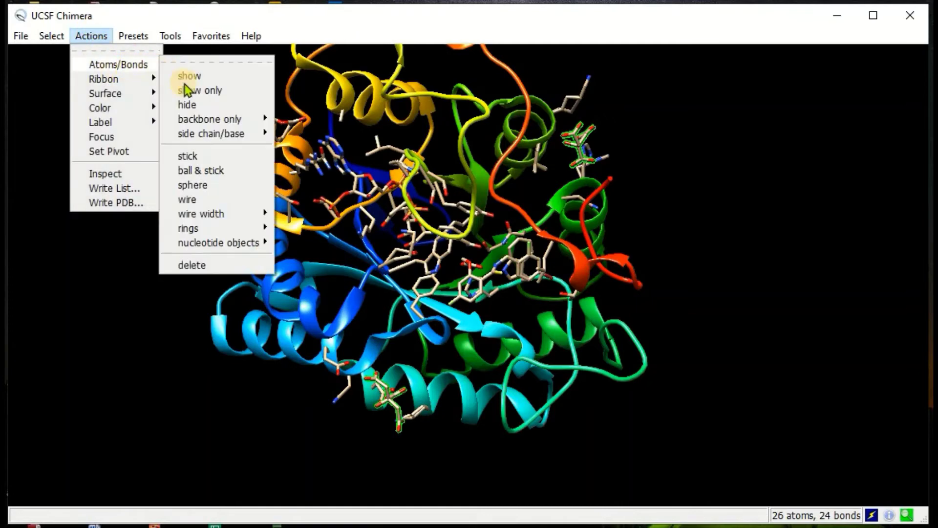
{"action": "left_click", "coordinate": [191, 264]}
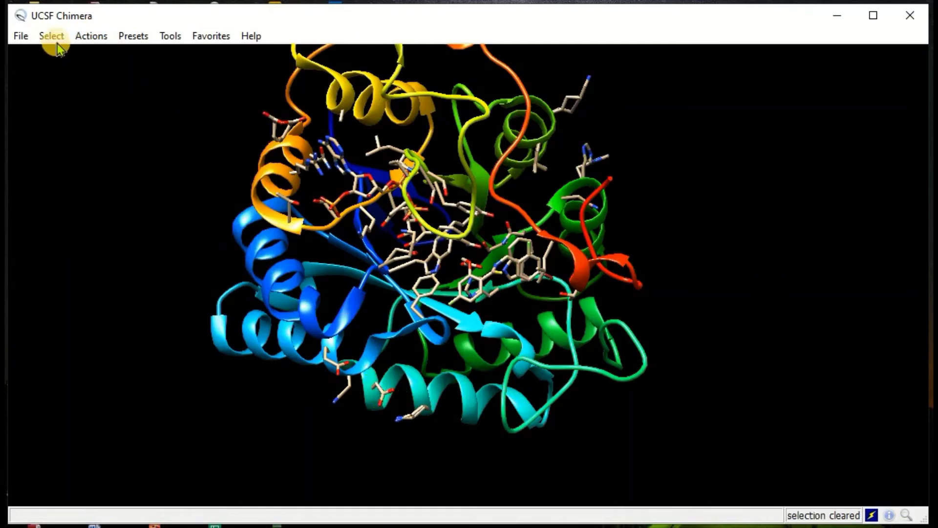
- Select chain A of the structure, color it magenta, and rotate the protein to view it
{"action": "left_click", "coordinate": [81, 36]}
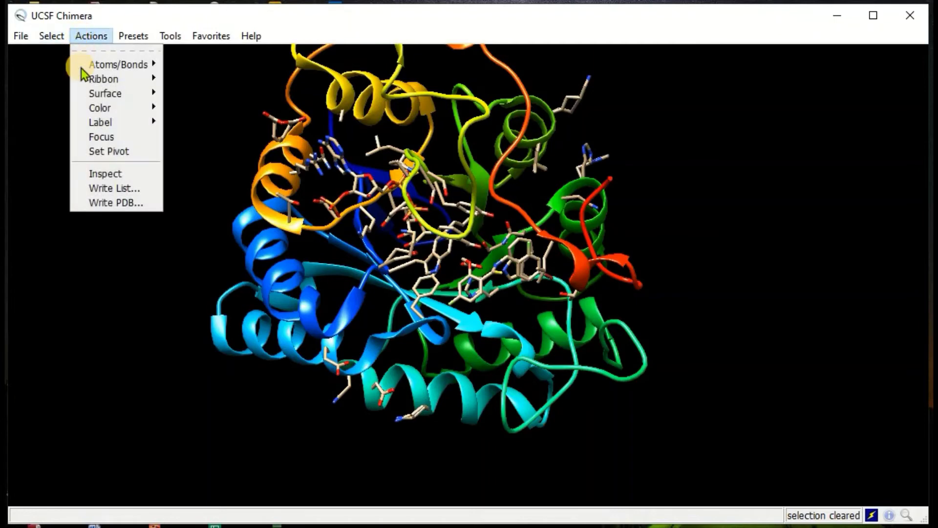
{"action": "left_click", "coordinate": [52, 36]}
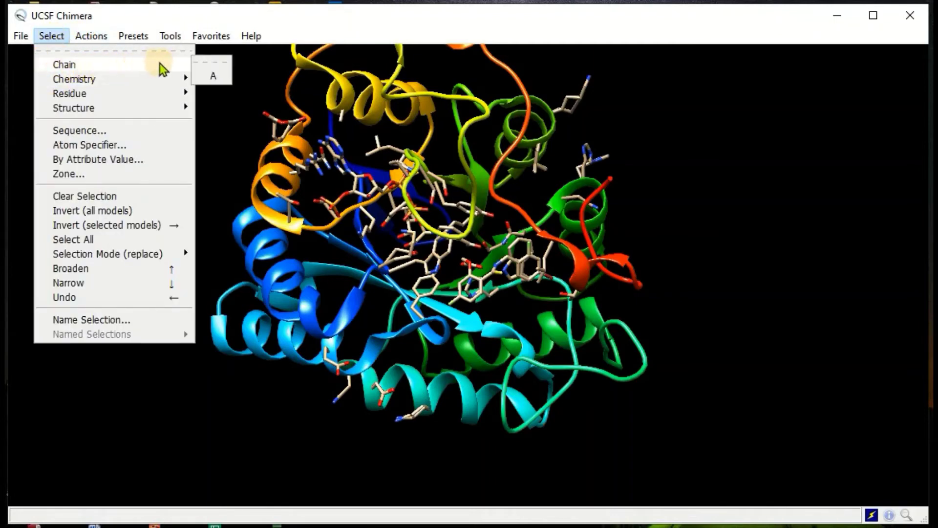
{"action": "mouse_move", "coordinate": [146, 64]}
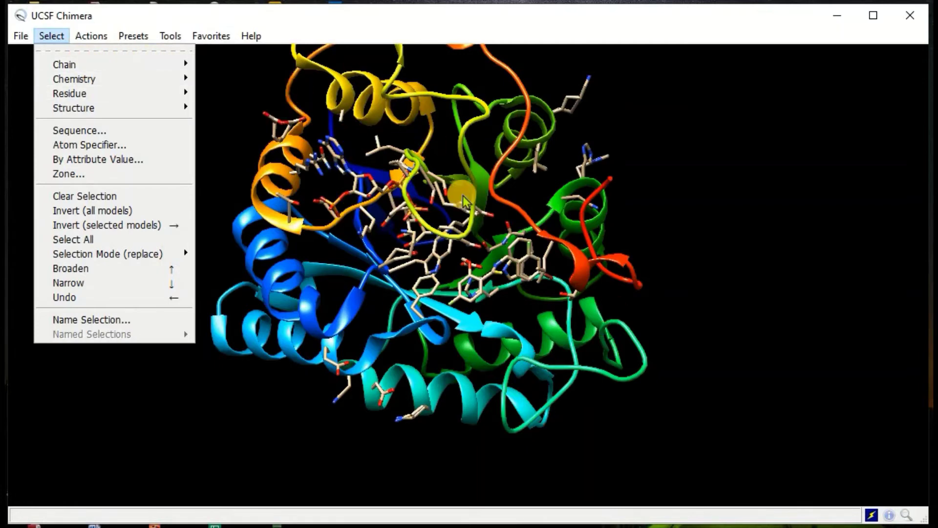
{"action": "mouse_move", "coordinate": [101, 64]}
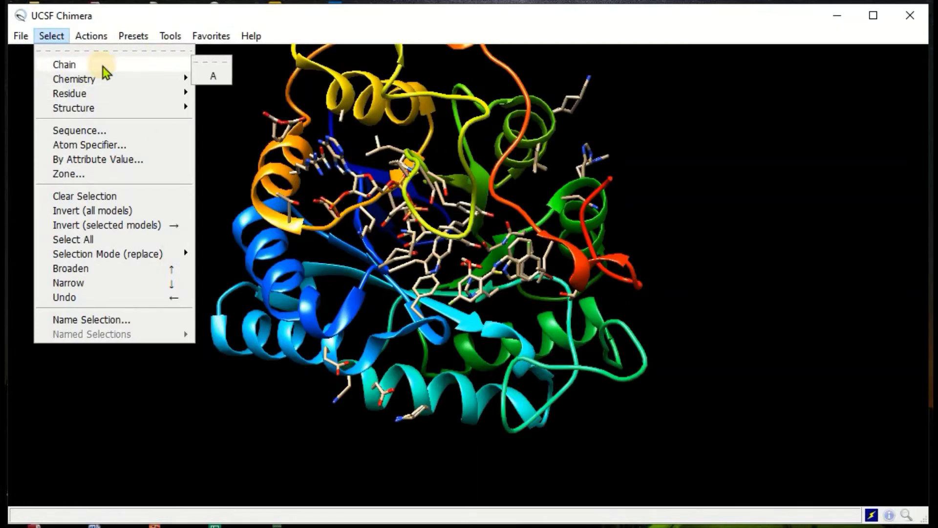
{"action": "left_click", "coordinate": [220, 76]}
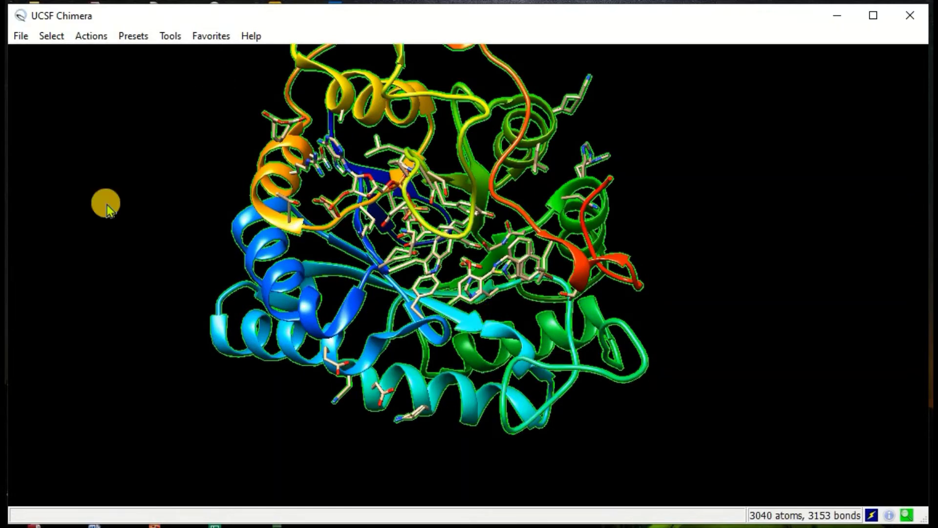
{"action": "left_click", "coordinate": [93, 42]}
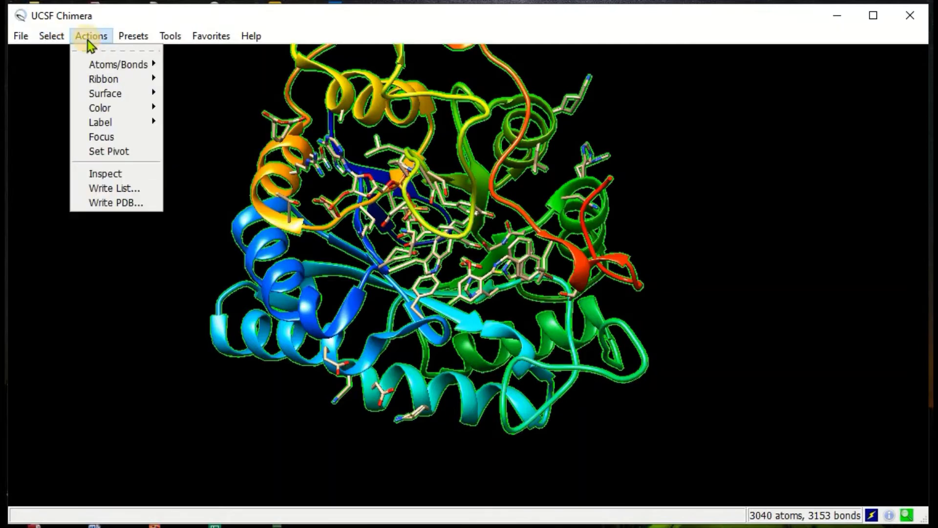
{"action": "mouse_move", "coordinate": [108, 107]}
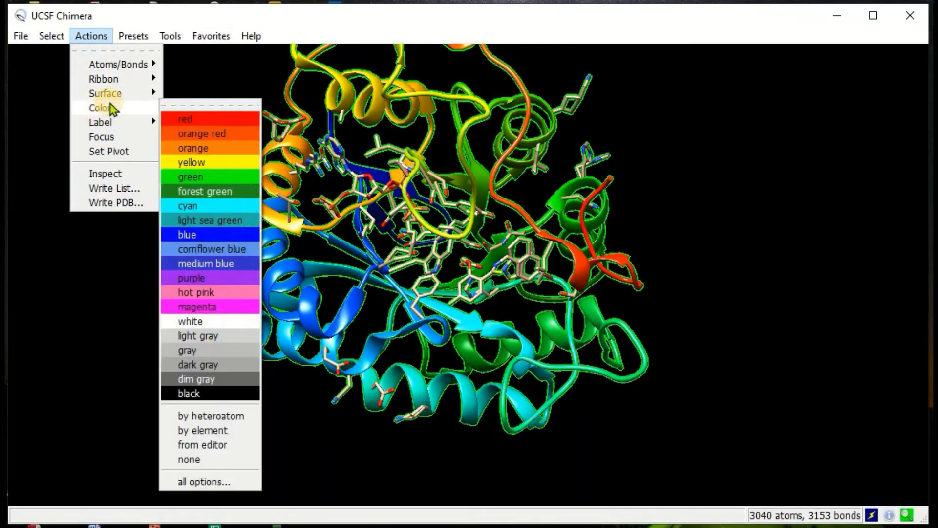
{"action": "left_click", "coordinate": [220, 307]}
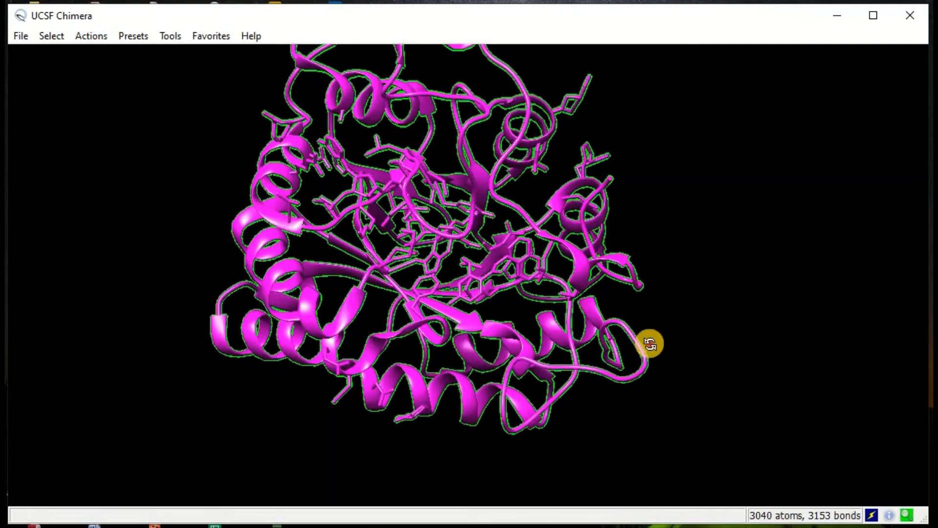
{"action": "left_click_drag", "start_coordinate": [252, 264], "coordinate": [459, 234]}
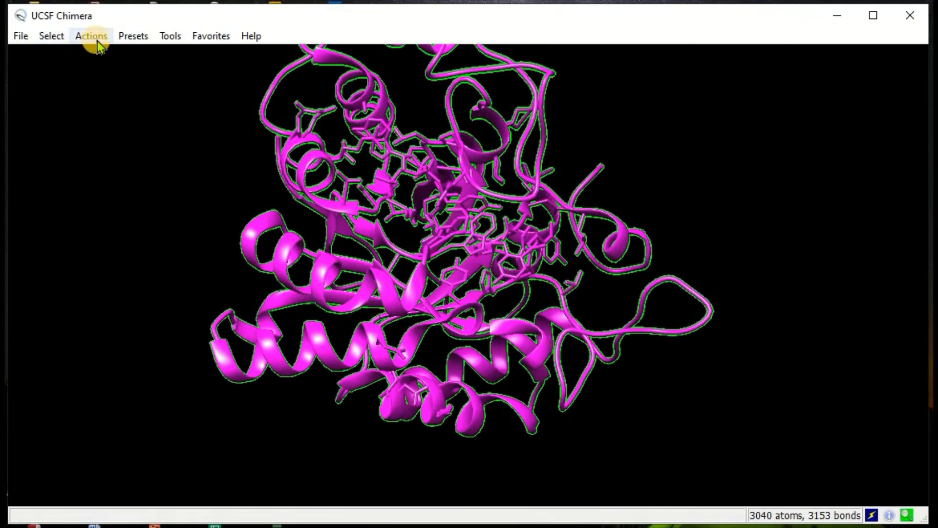
- Select the NDP residue, color it yellow, and rotate the protein to view it
{"action": "left_click", "coordinate": [49, 37]}
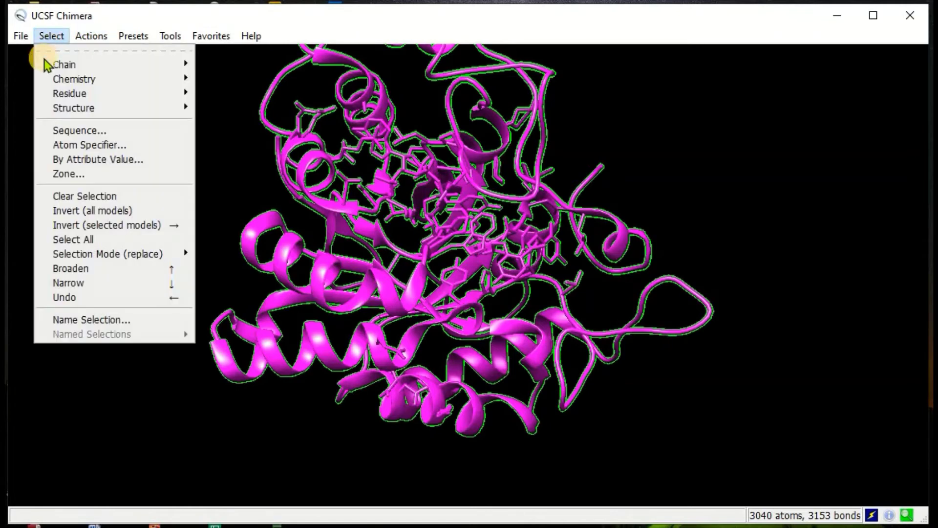
{"action": "mouse_move", "coordinate": [98, 104]}
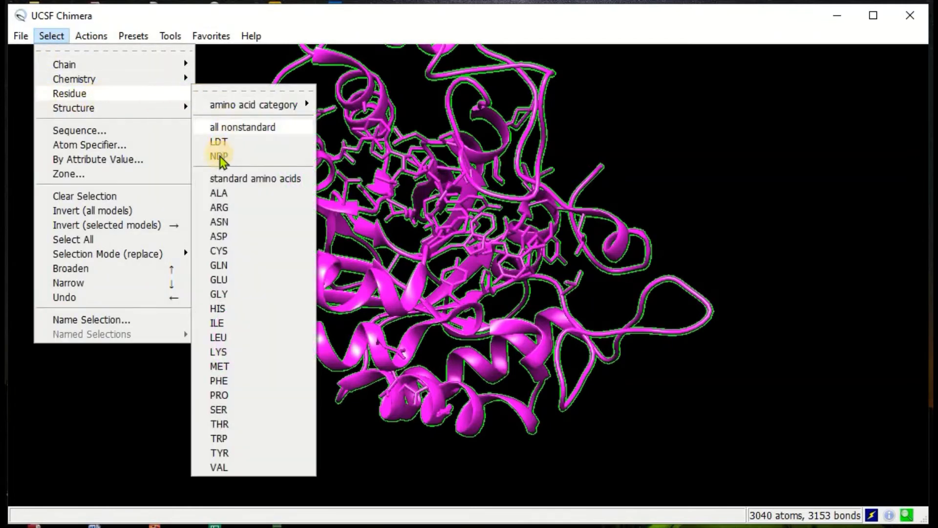
{"action": "left_click", "coordinate": [218, 156]}
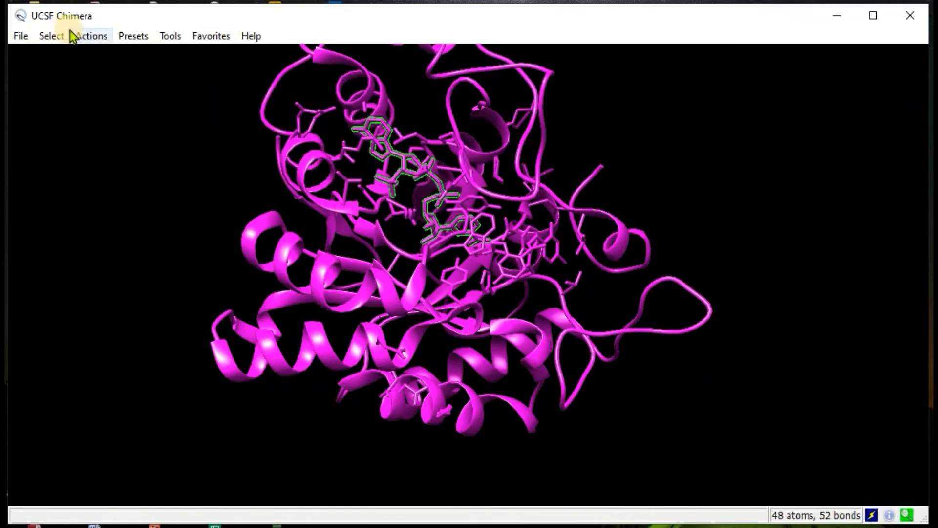
{"action": "left_click", "coordinate": [92, 37]}
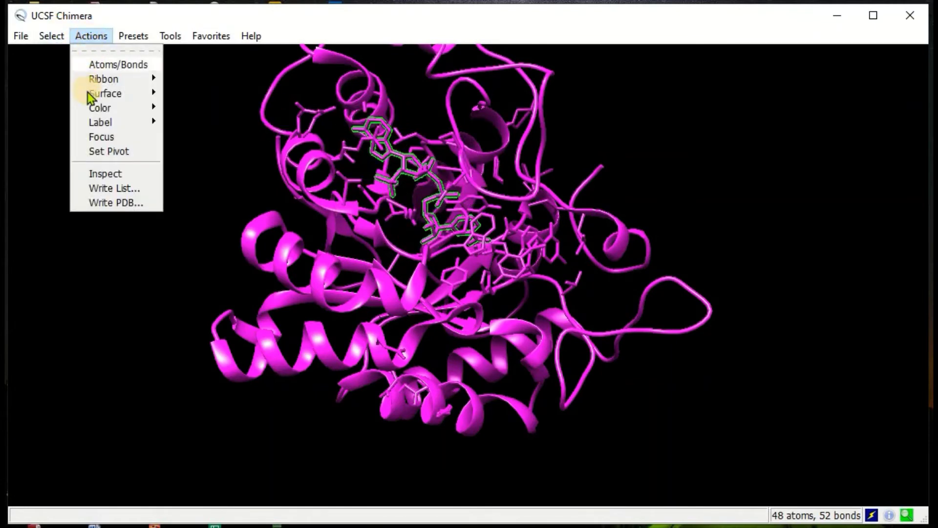
{"action": "mouse_move", "coordinate": [113, 104]}
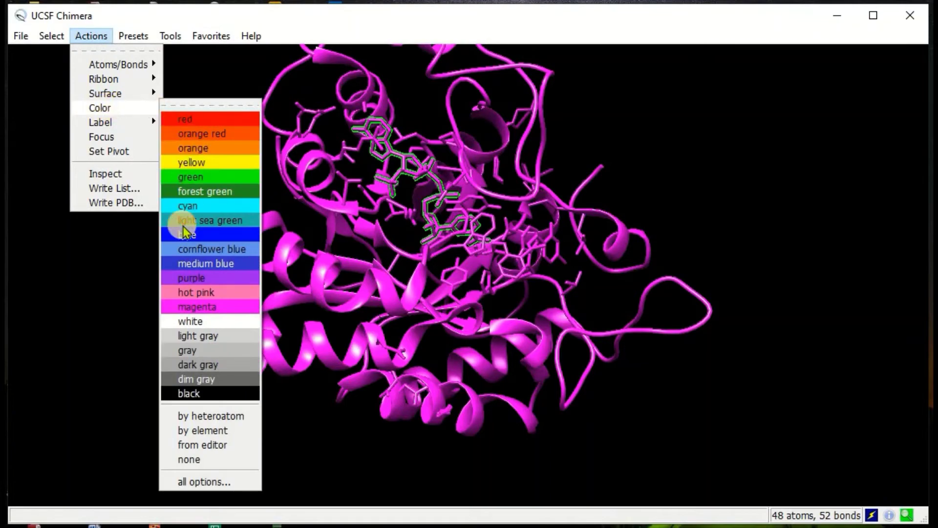
{"action": "left_click", "coordinate": [236, 161]}
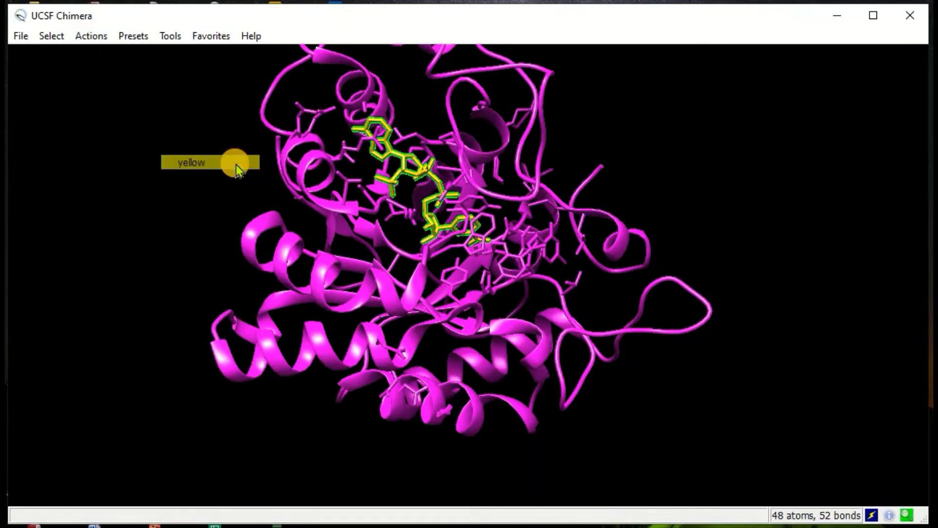
{"action": "left_click_drag", "start_coordinate": [429, 245], "coordinate": [104, 84]}
- Select the LDT residue, color it red, and rotate the protein to view it
{"action": "left_click", "coordinate": [51, 36]}
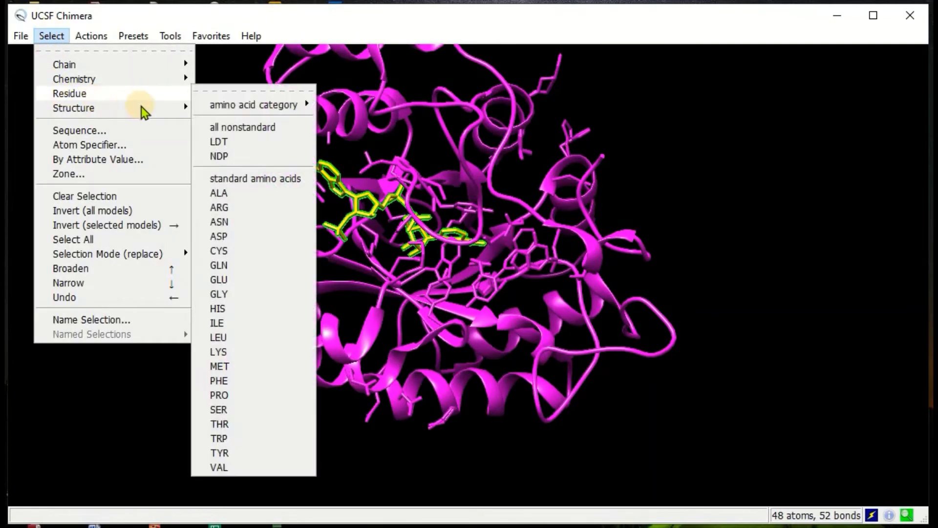
{"action": "mouse_move", "coordinate": [98, 93]}
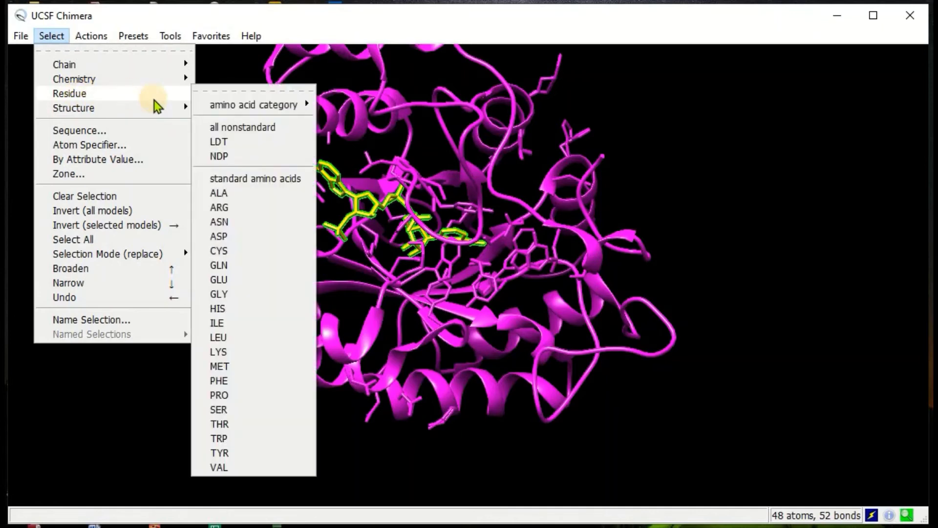
{"action": "left_click", "coordinate": [217, 140]}
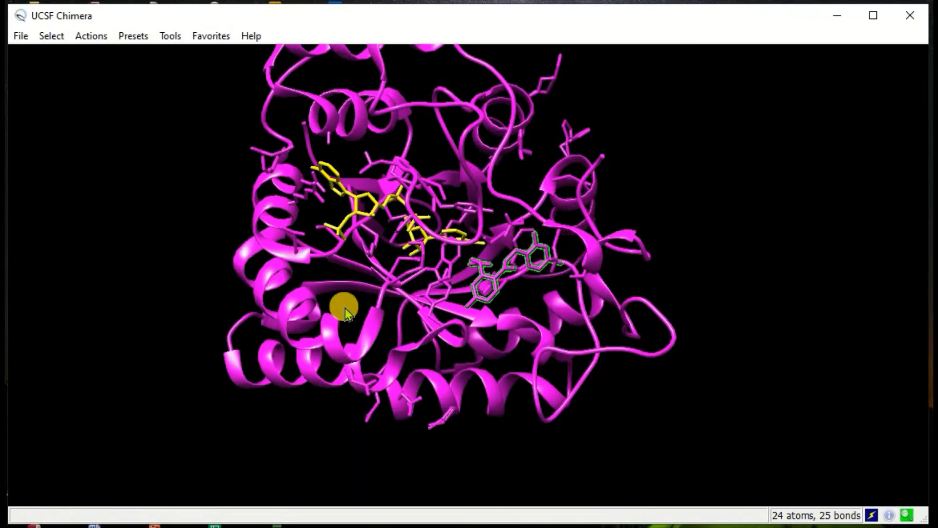
{"action": "left_click", "coordinate": [93, 37]}
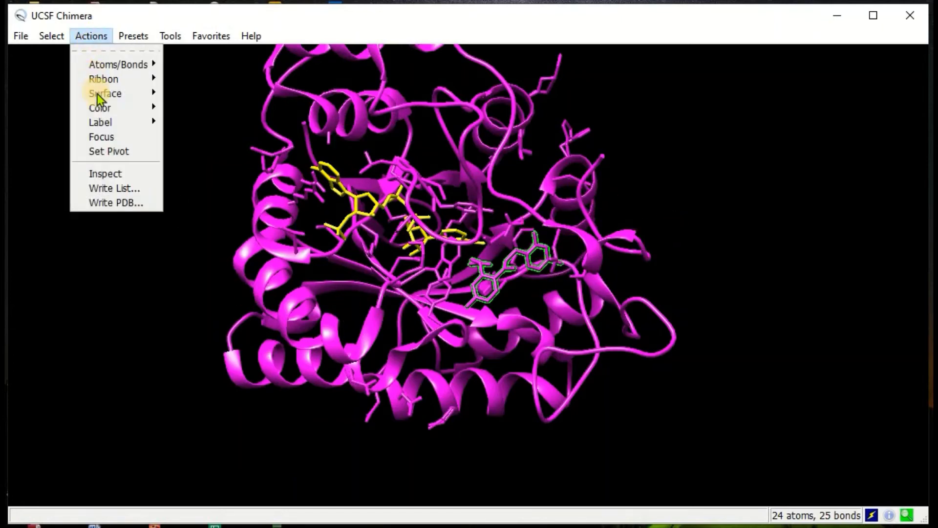
{"action": "mouse_move", "coordinate": [98, 110]}
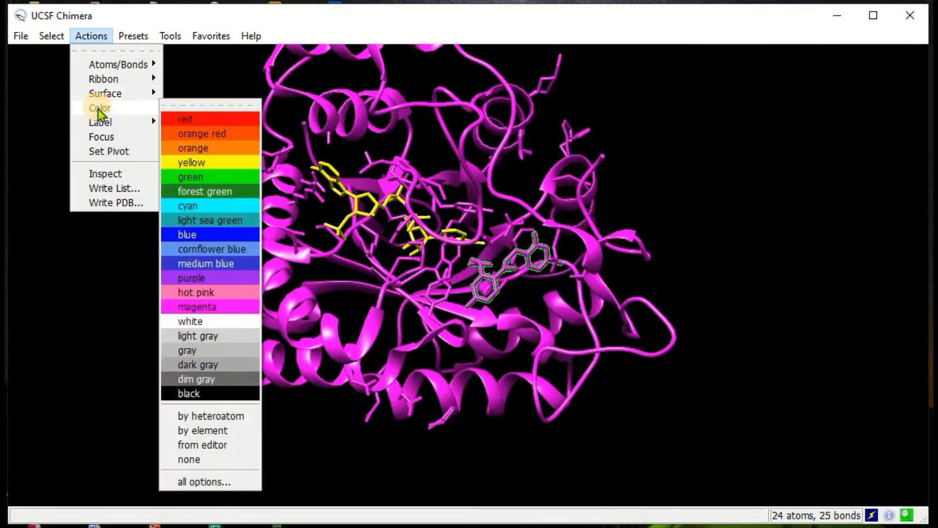
{"action": "left_click", "coordinate": [190, 122]}
{"action": "left_click_drag", "start_coordinate": [562, 275], "coordinate": [547, 161]}
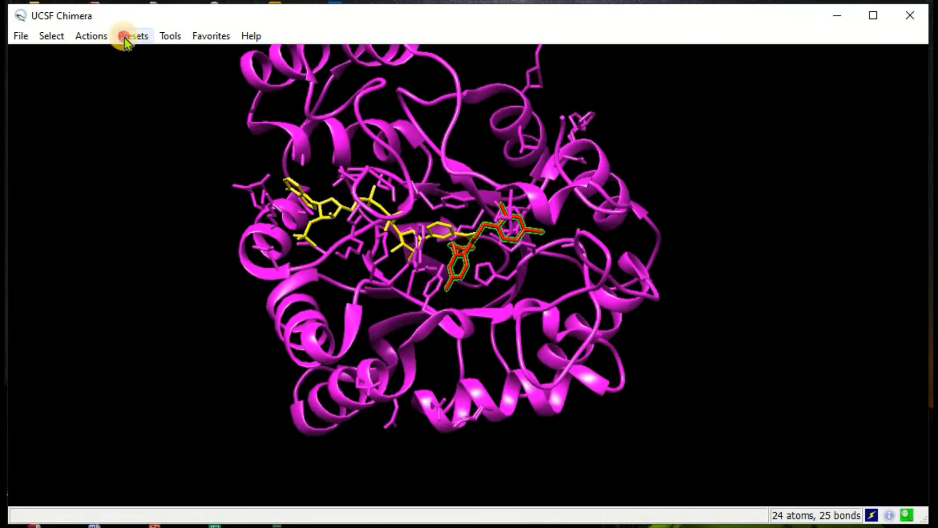
- Return the protein to the Interactive 1 (ribbons) preset
{"action": "left_click", "coordinate": [126, 36]}
{"action": "left_click", "coordinate": [153, 64]}
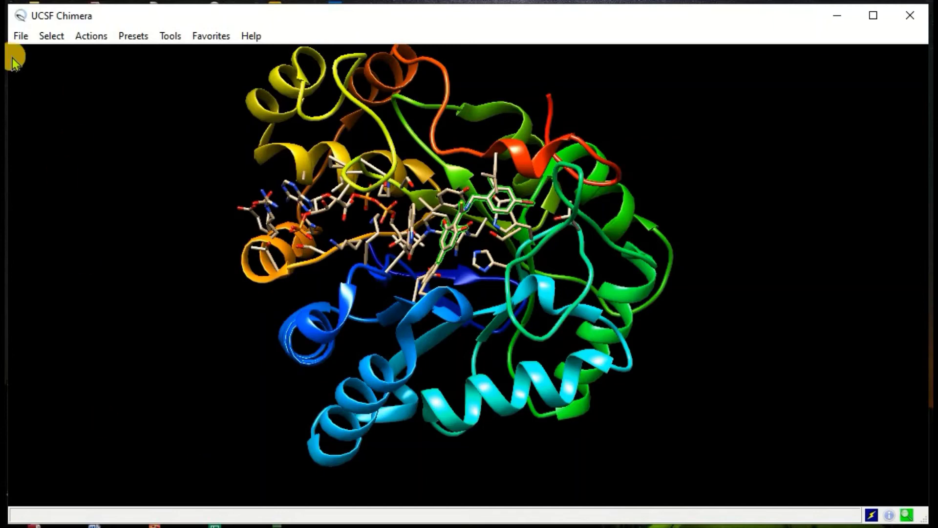
- Save the current view as a TIFF image named 1USO RIBBONS in the Desktop folder
{"action": "left_click", "coordinate": [19, 35]}
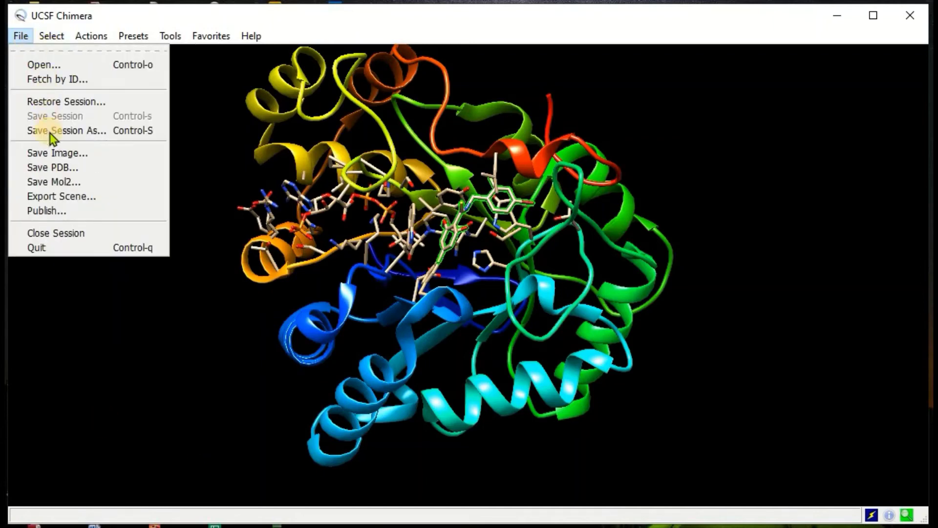
{"action": "left_click", "coordinate": [50, 156]}
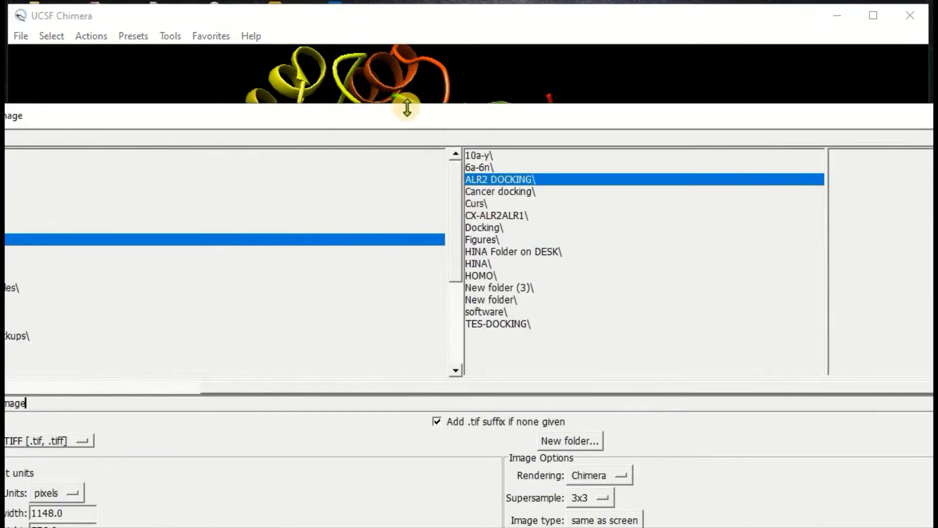
{"action": "left_click_drag", "start_coordinate": [541, 26], "coordinate": [521, 20]}
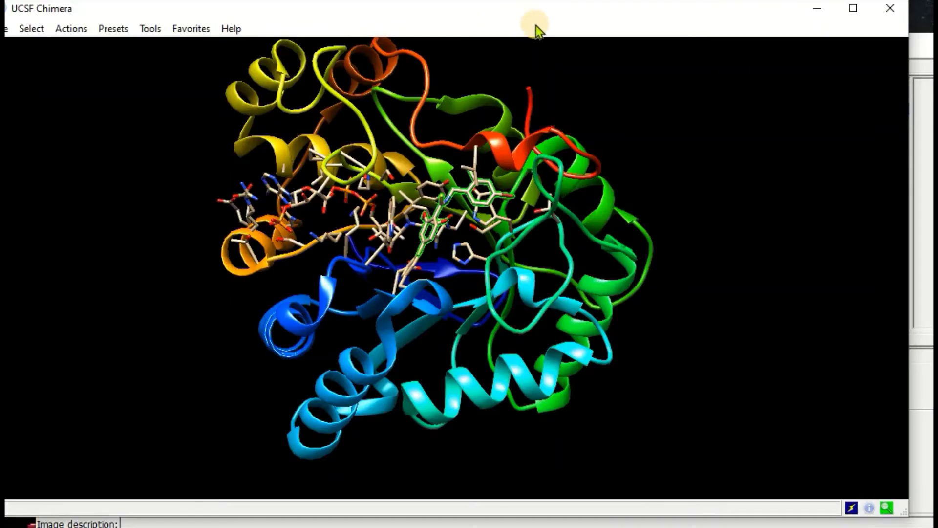
{"action": "left_click", "coordinate": [923, 83]}
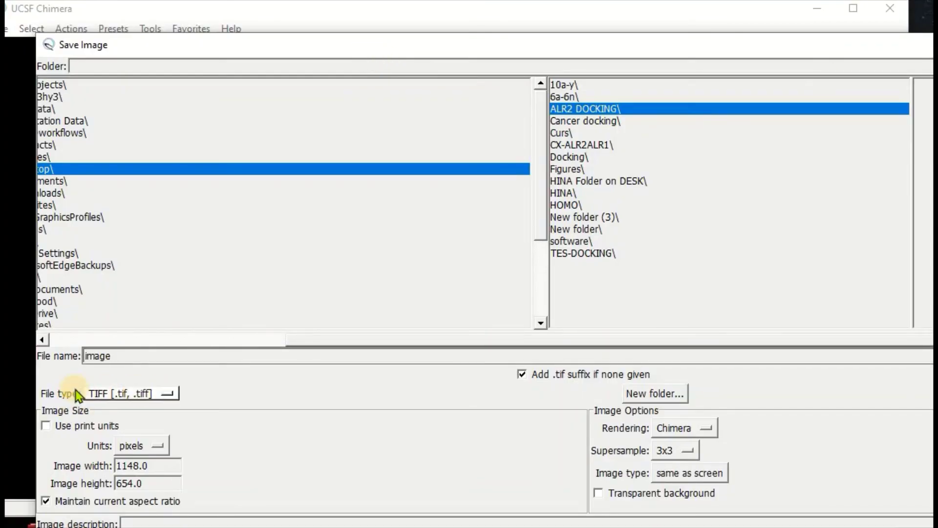
{"action": "left_click", "coordinate": [149, 393]}
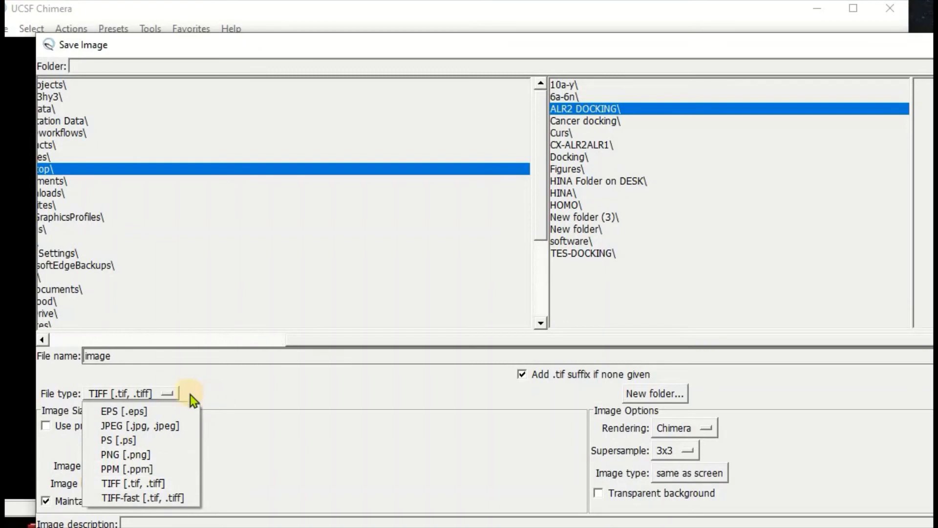
{"action": "left_click", "coordinate": [180, 356]}
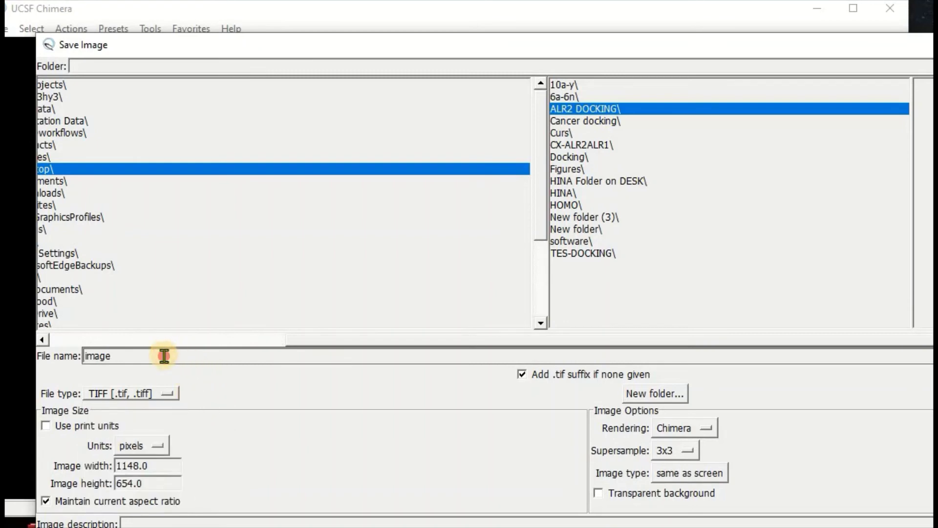
{"action": "double_click", "coordinate": [162, 357]}
{"action": "key", "text": "BackSpace"}
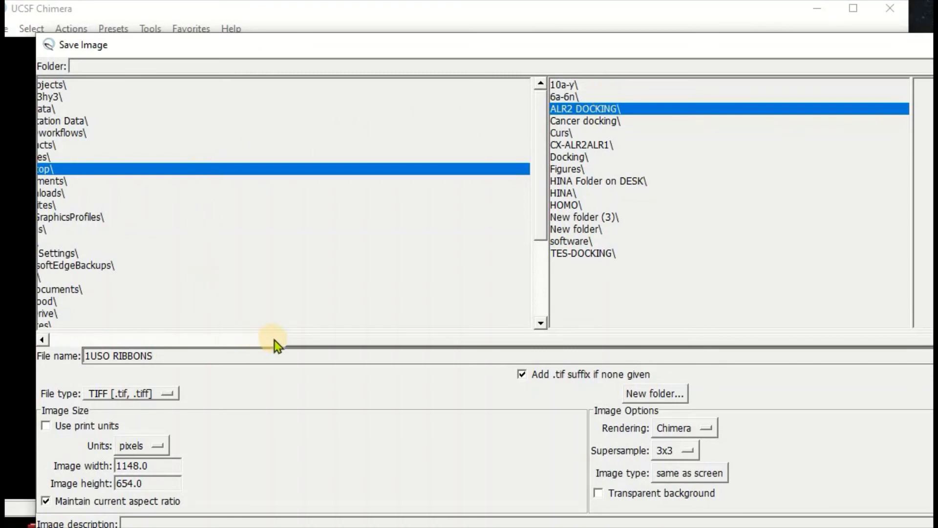
{"action": "left_click_drag", "start_coordinate": [308, 339], "coordinate": [221, 341]}
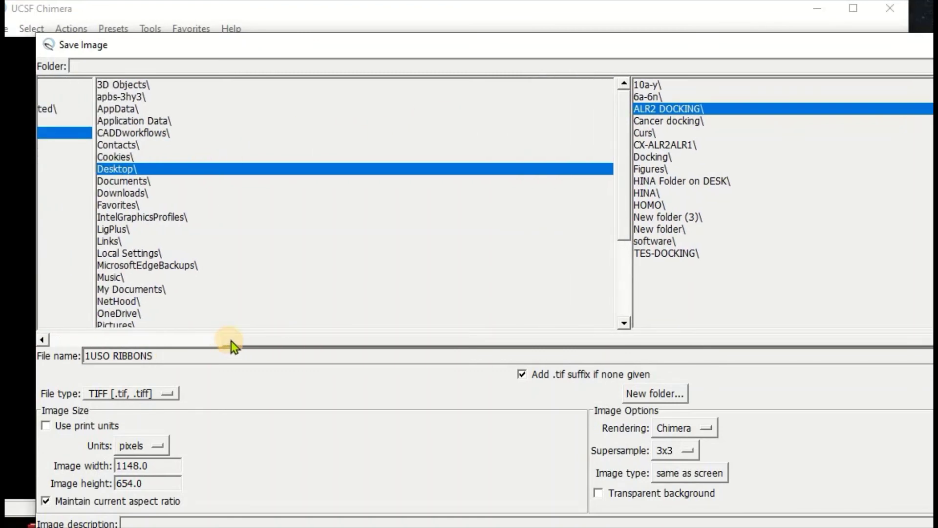
{"action": "left_click", "coordinate": [125, 168]}
{"action": "key", "text": "Return"}
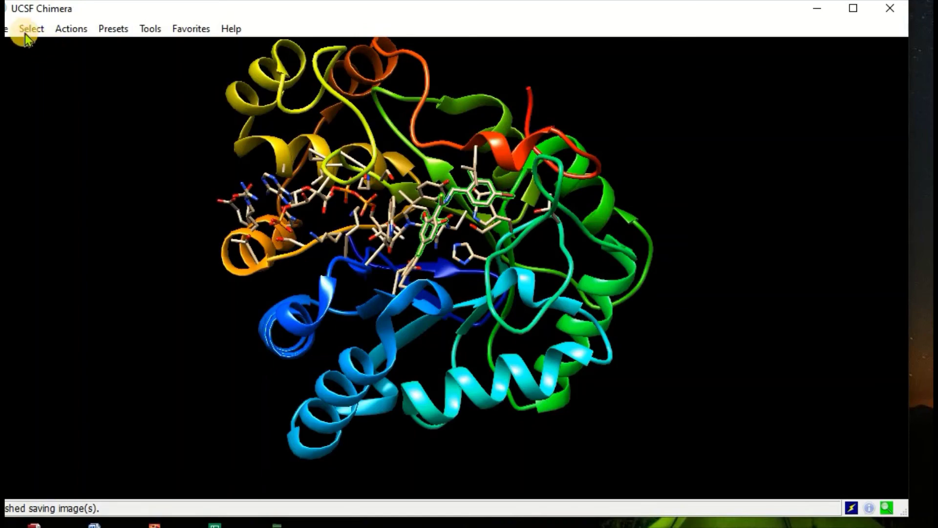
{"action": "left_click", "coordinate": [2, 28]}
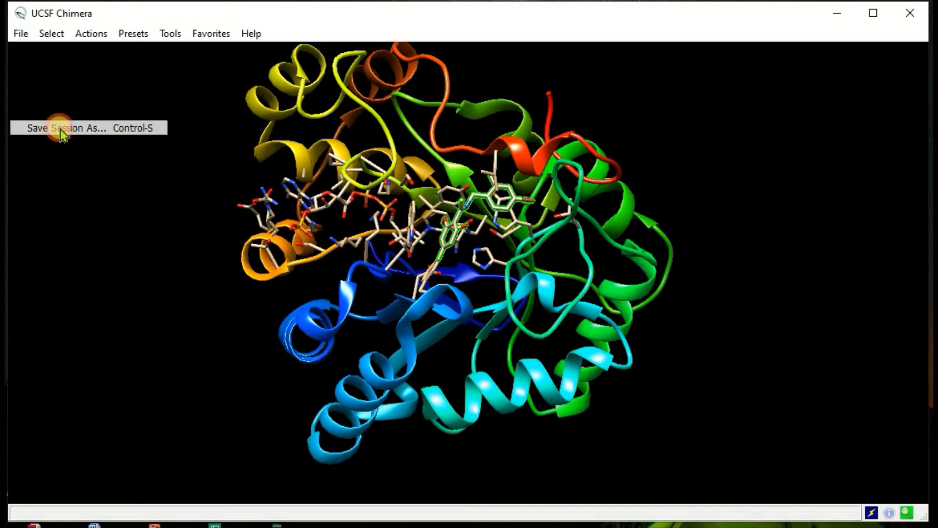
{"action": "left_click", "coordinate": [60, 129]}
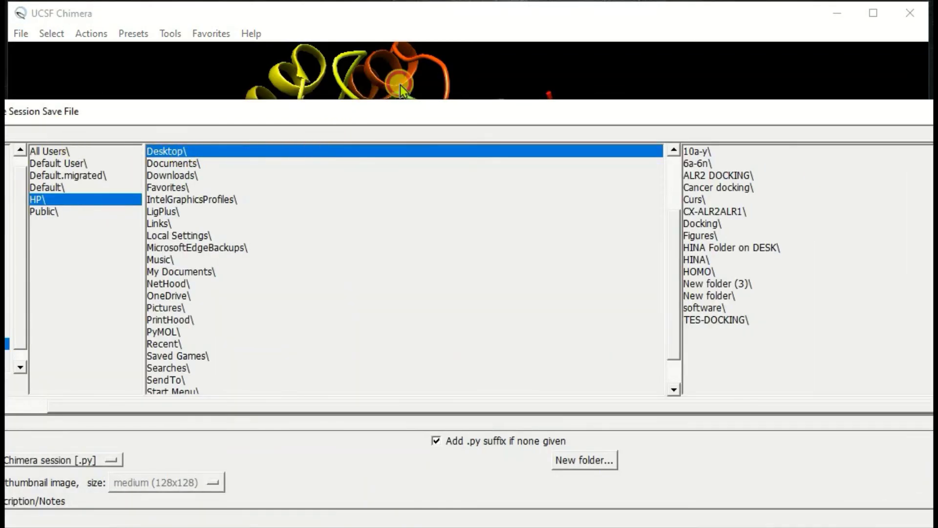
{"action": "left_click_drag", "start_coordinate": [340, 112], "coordinate": [415, 36]}
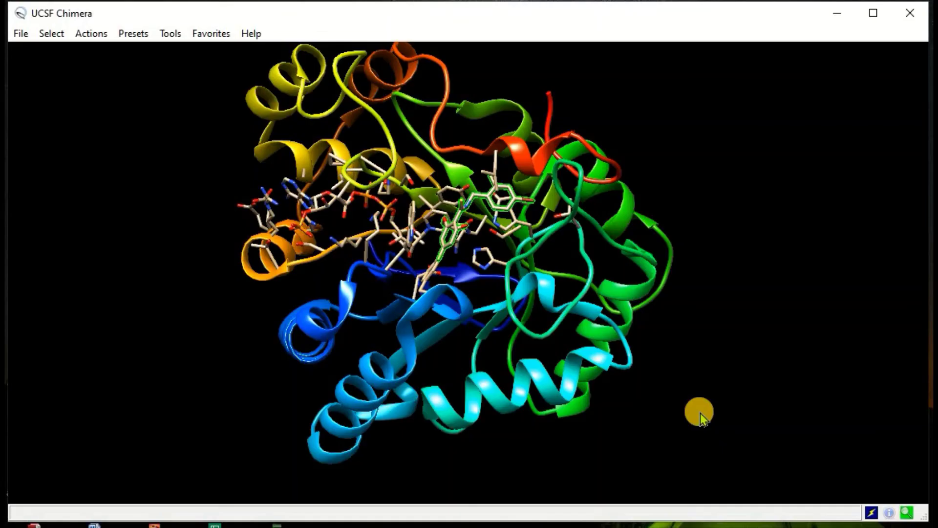
- Quit the program and return to the desktop
{"action": "left_click", "coordinate": [20, 33]}
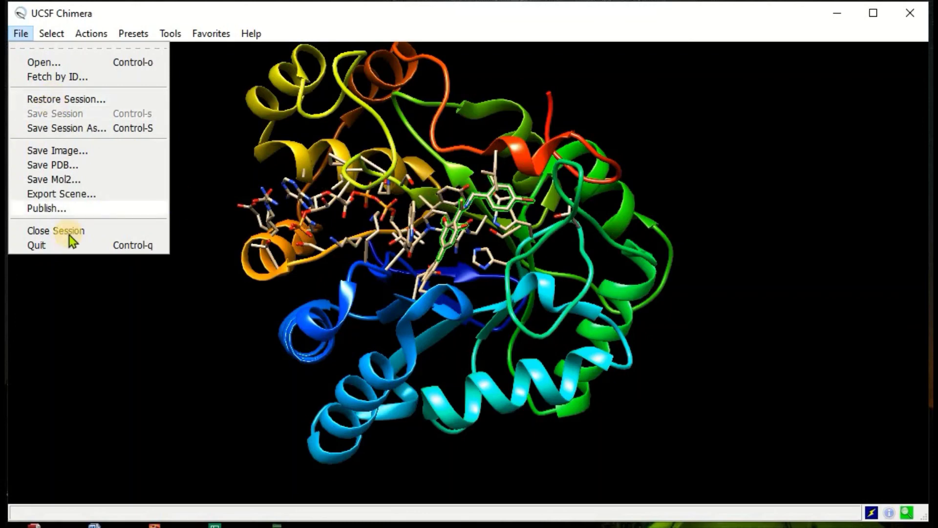
{"action": "left_click", "coordinate": [28, 243]}
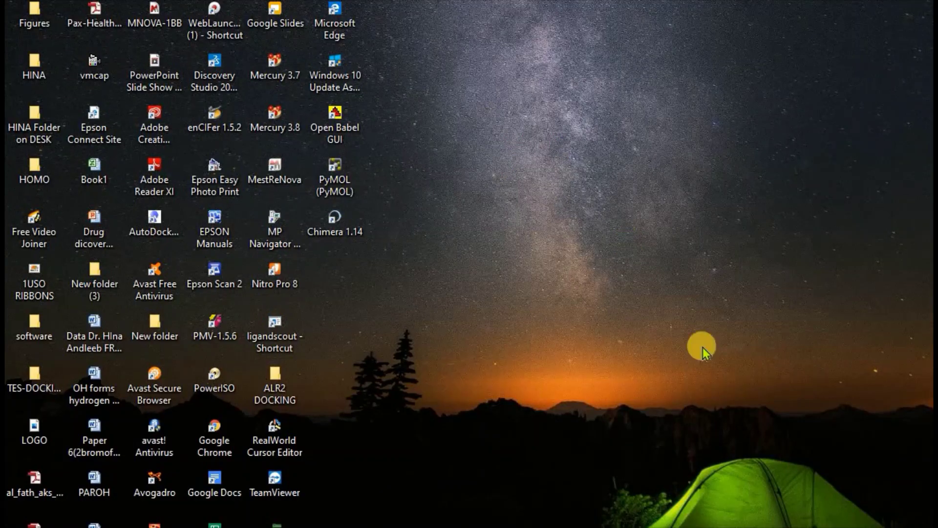